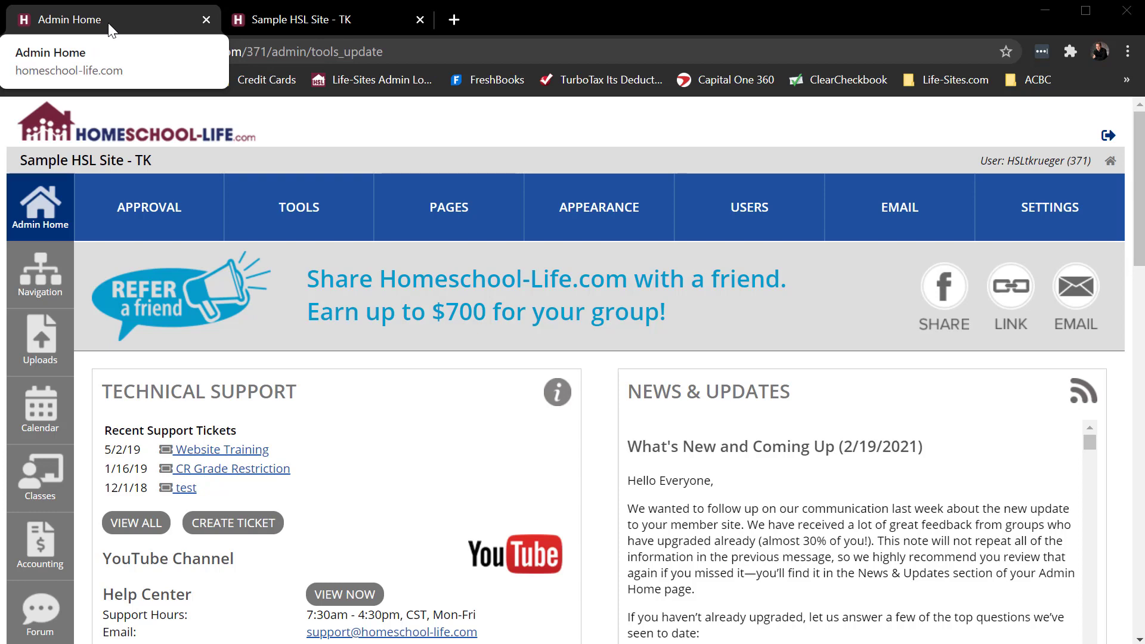
- Glance at the public sample site, then open the admin Business Directory under Tools
click(323, 19)
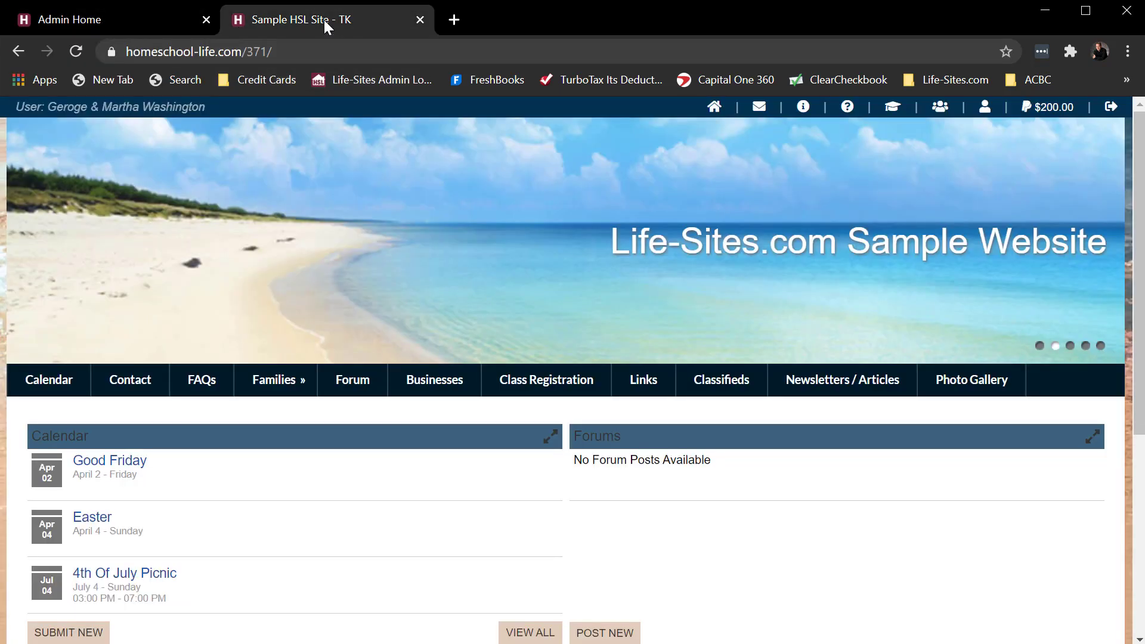
click(130, 18)
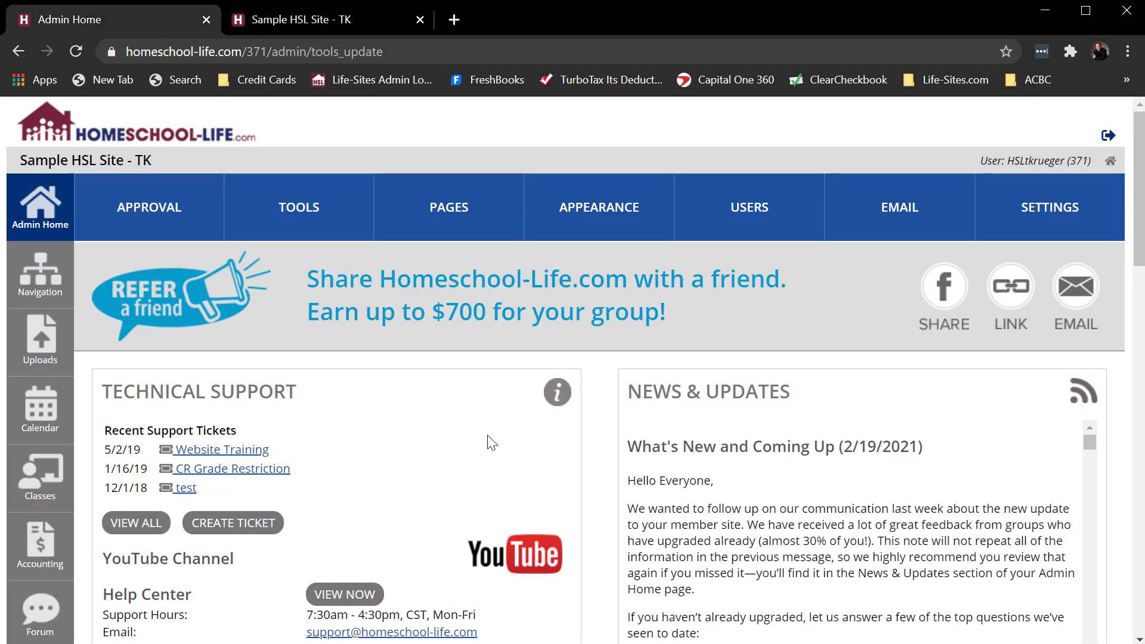
scroll(614, 445, down, 3)
scroll(614, 446, down, 3)
scroll(614, 446, up, 5)
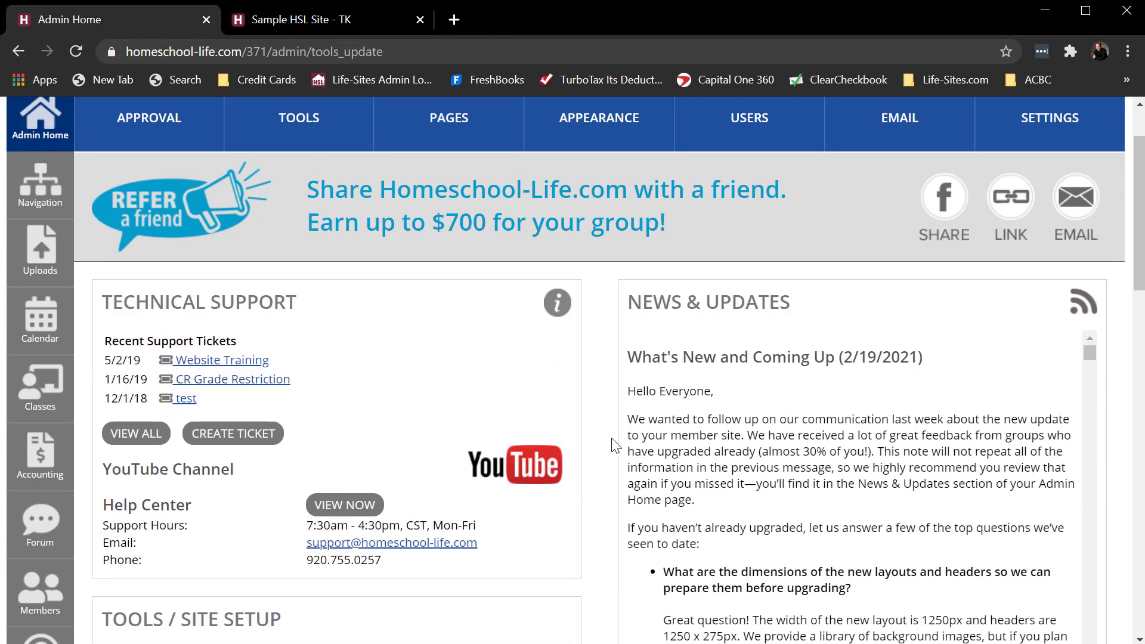
scroll(464, 293, up, 2)
click(293, 216)
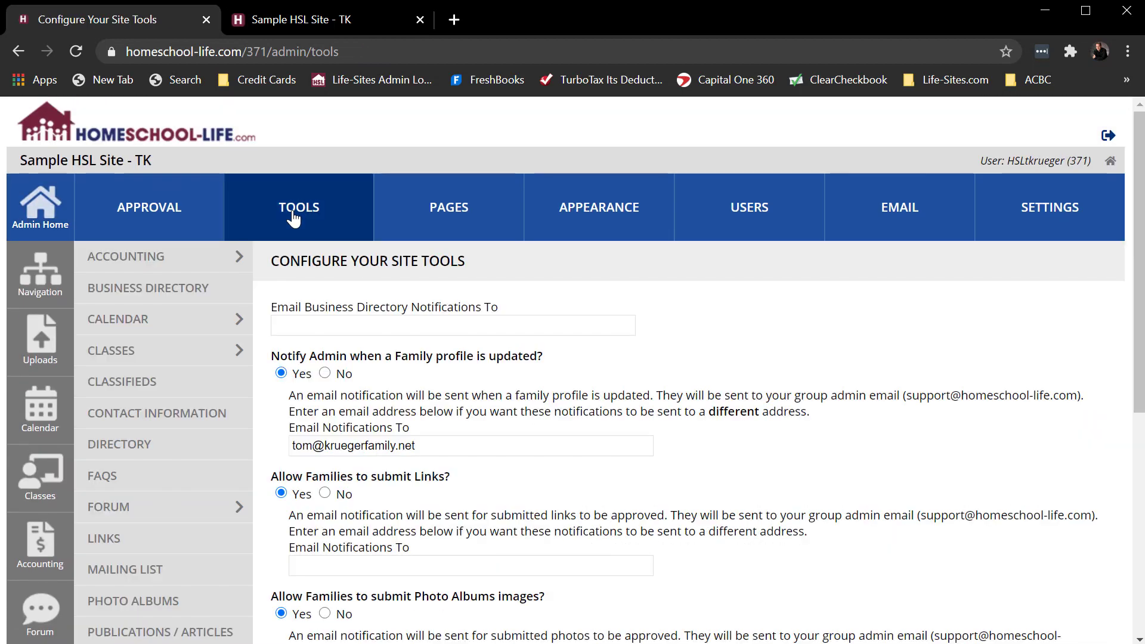
click(135, 297)
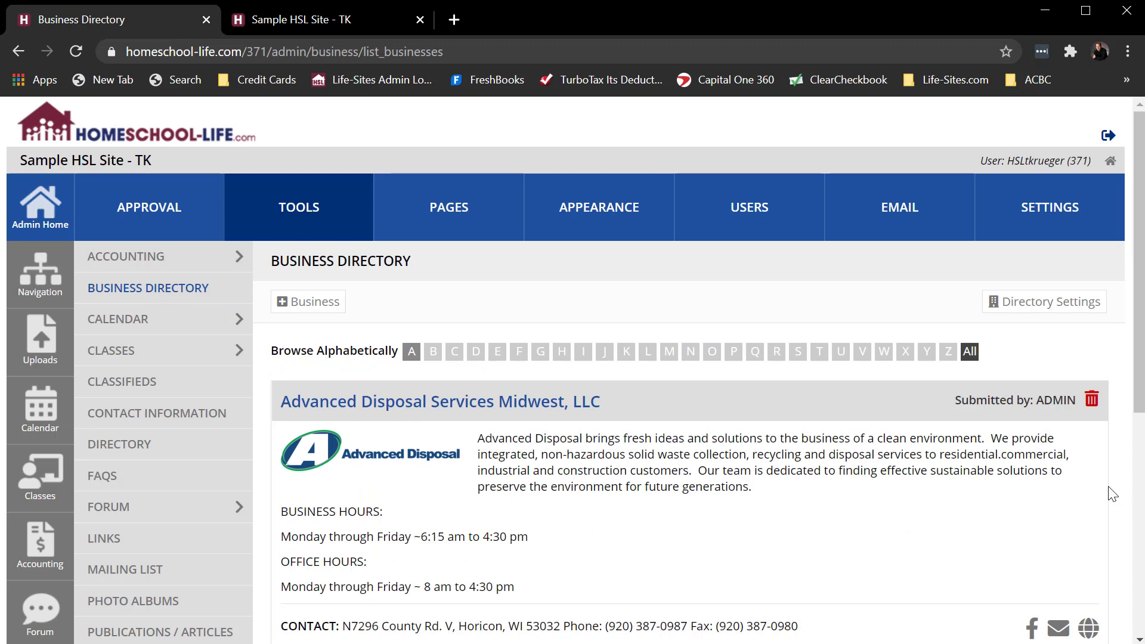
scroll(1110, 492, down, 1)
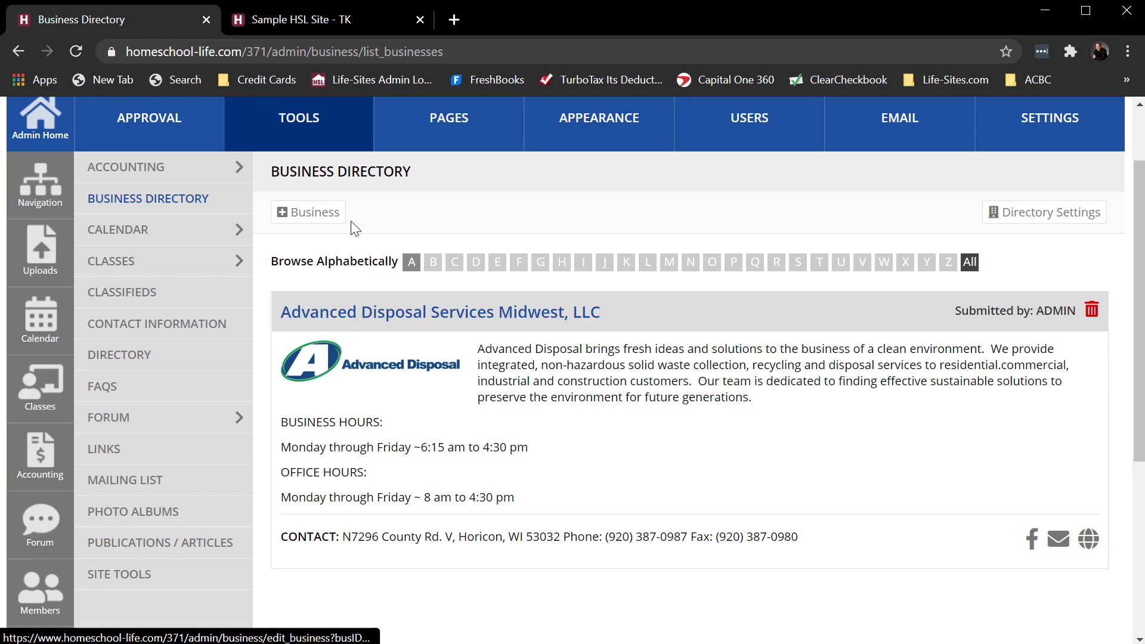
- Preview the blank Add Business form, then go back to the business directory list
click(311, 222)
scroll(901, 451, down, 3)
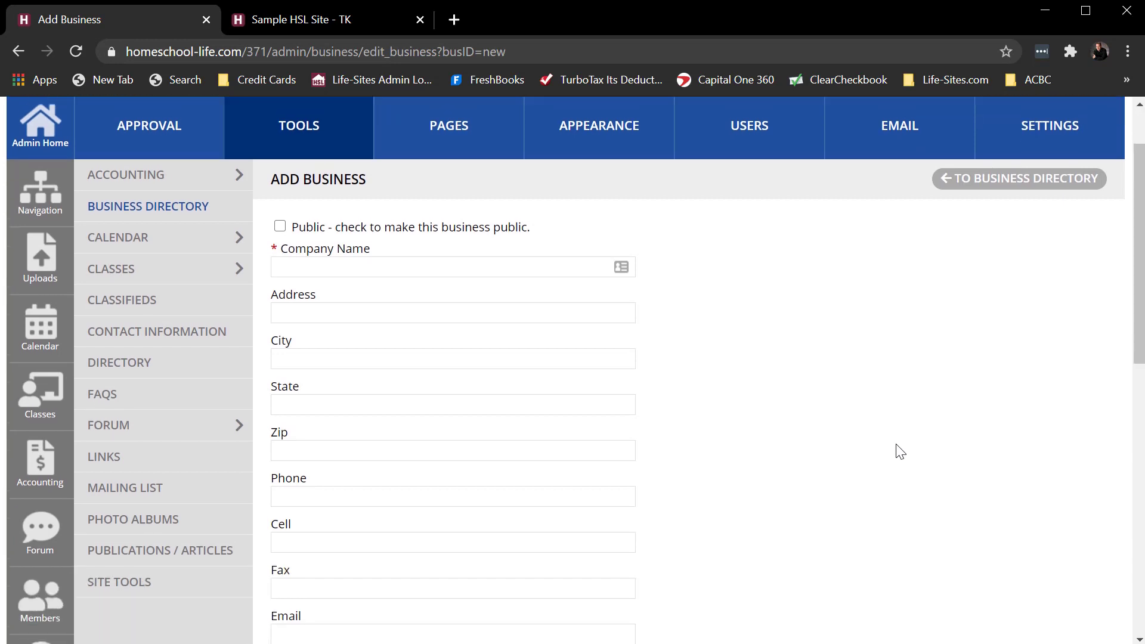
scroll(900, 451, down, 2)
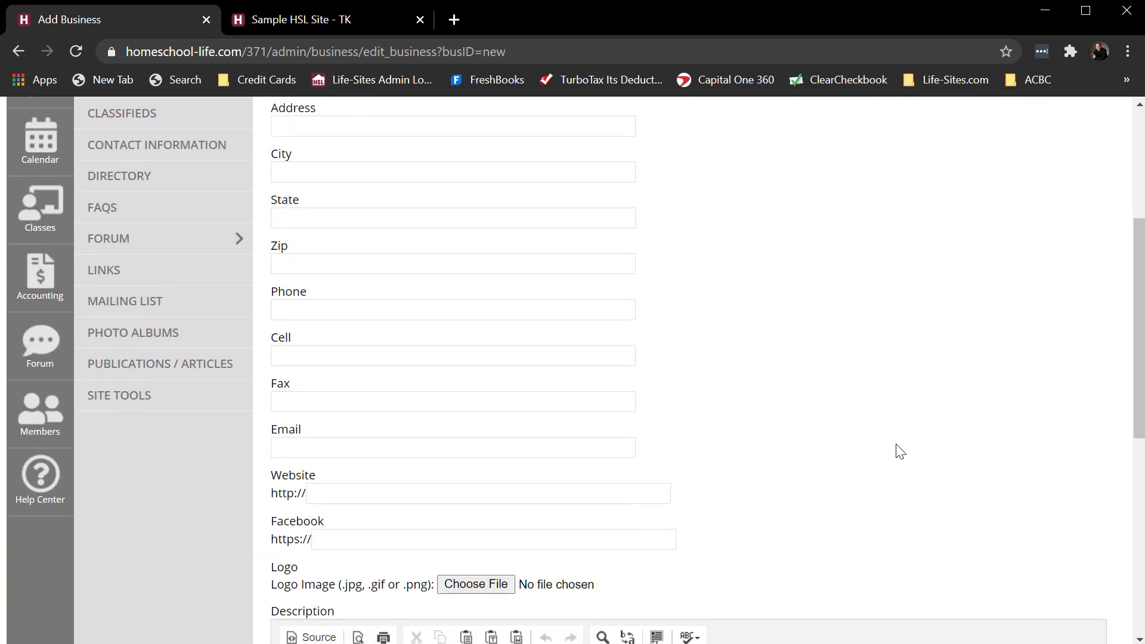
scroll(900, 451, down, 7)
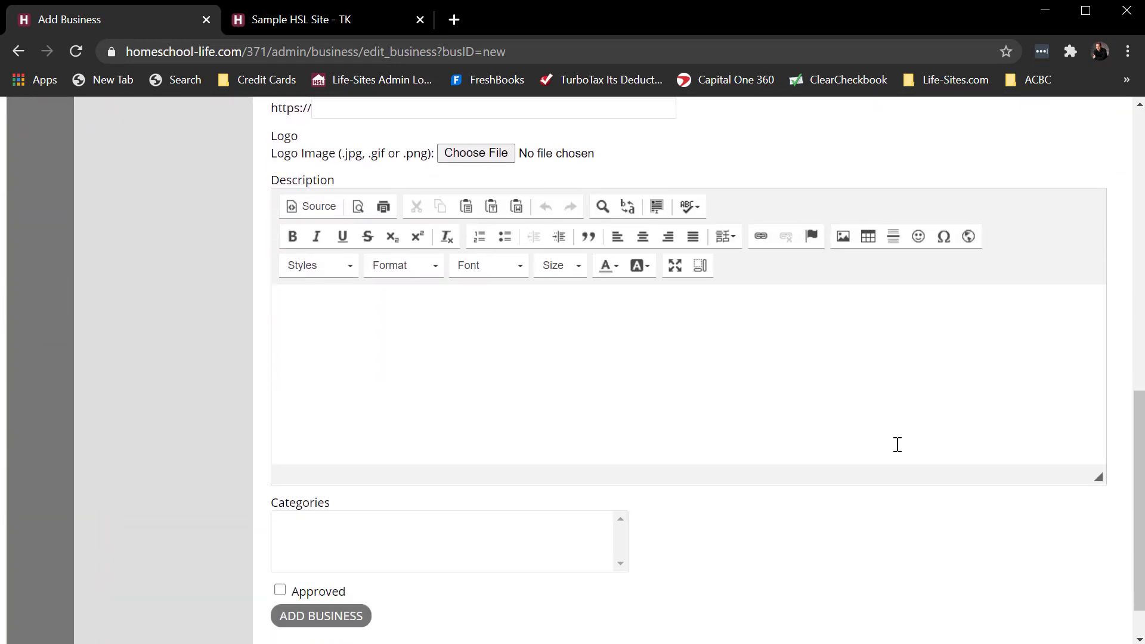
scroll(897, 444, down, 1)
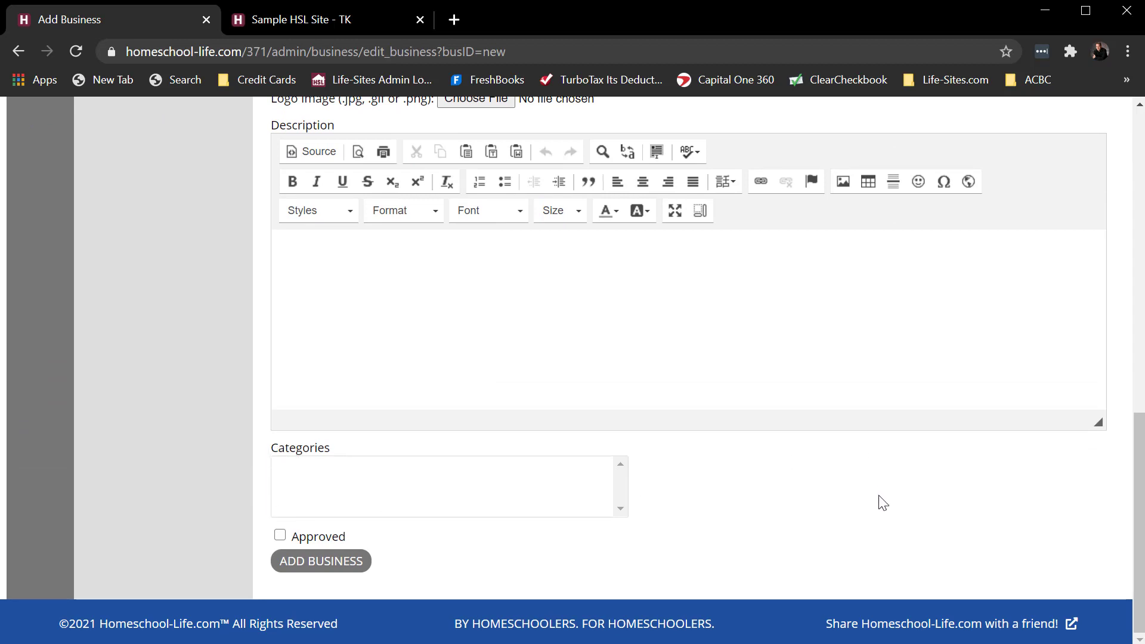
scroll(881, 503, up, 3)
scroll(881, 503, up, 12)
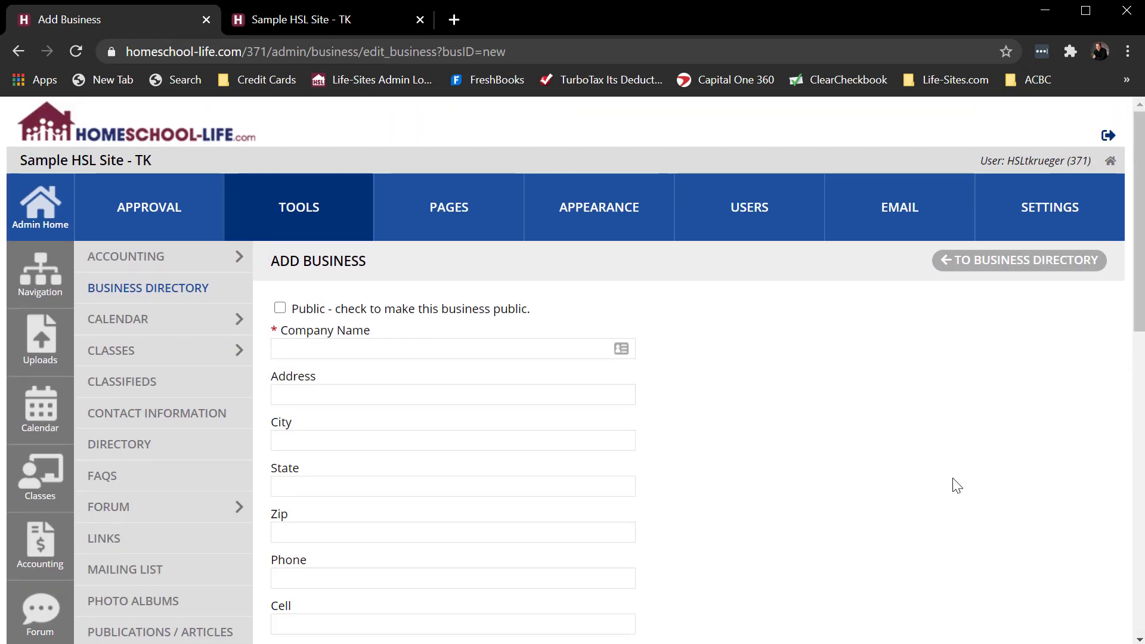
click(1035, 268)
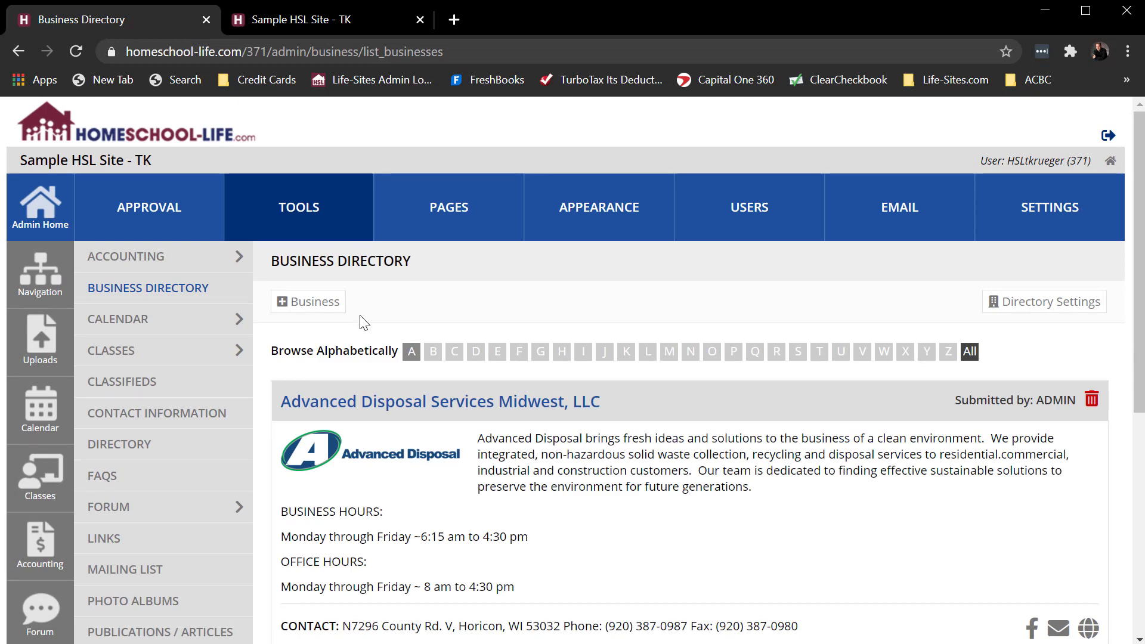
- From the public site's Businesses page, open a new business form and tick the make-public option
click(327, 18)
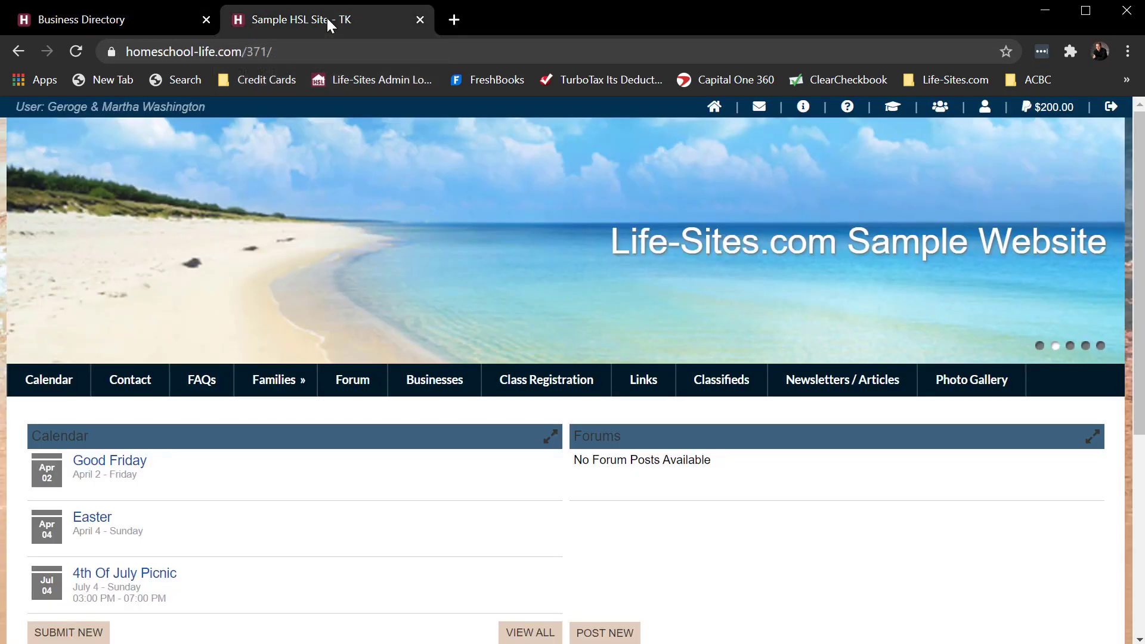
click(422, 383)
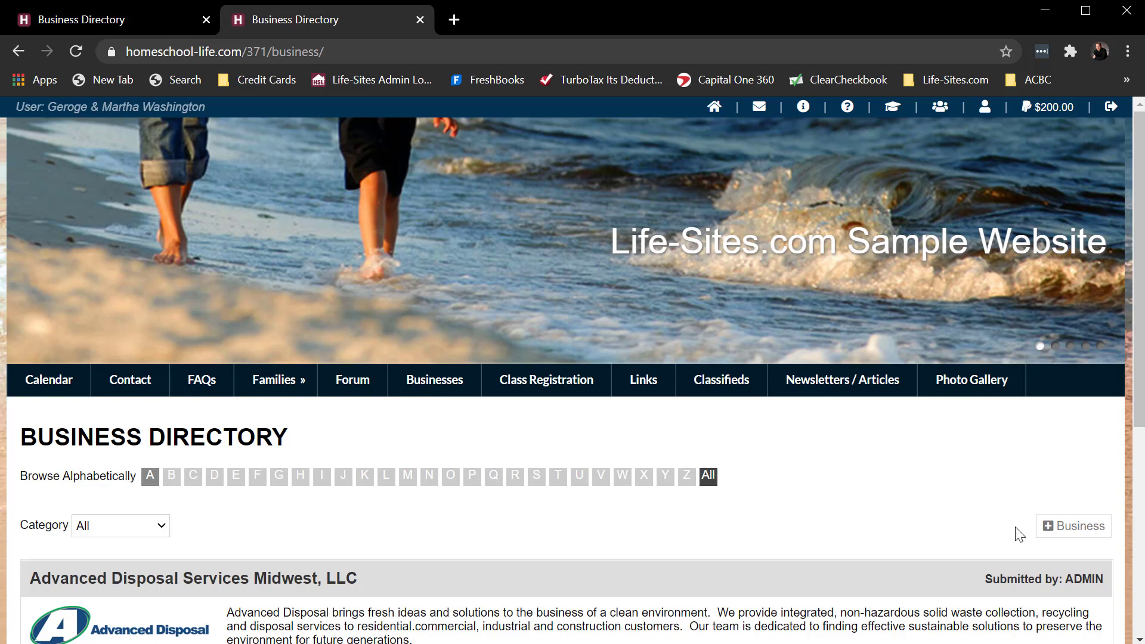
click(1076, 536)
scroll(573, 428, down, 3)
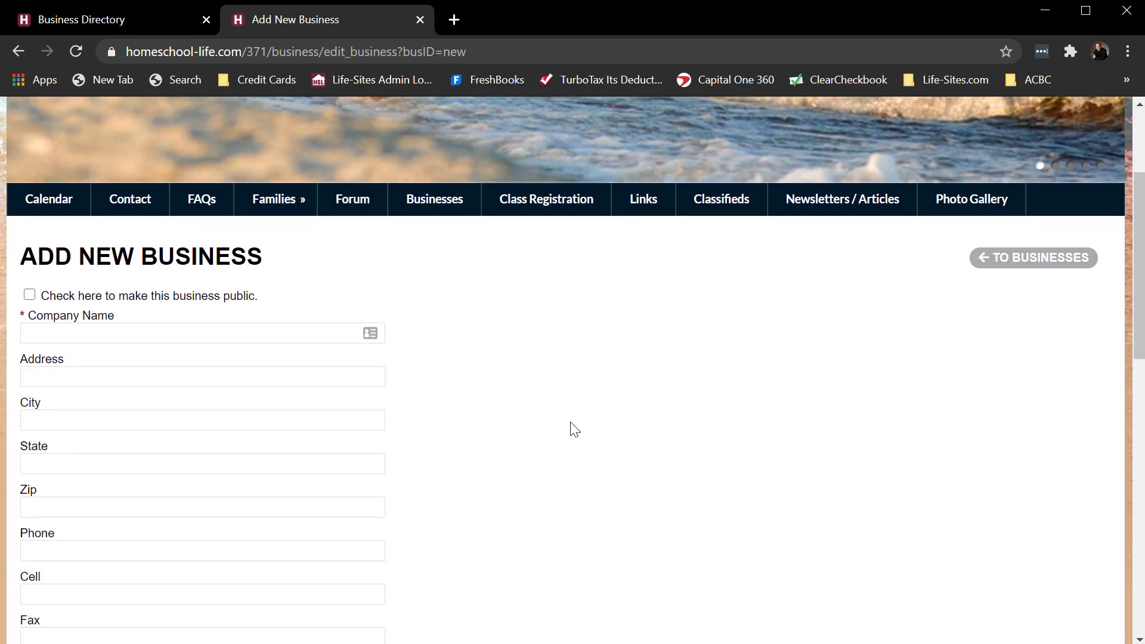
scroll(574, 429, down, 1)
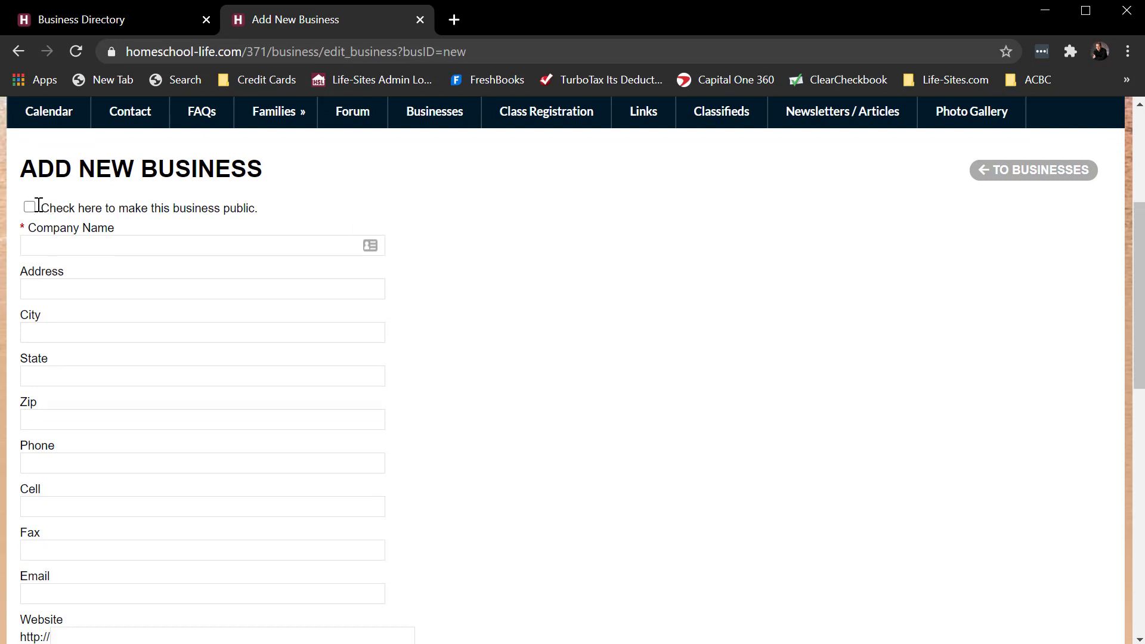
drag(262, 210, 41, 209)
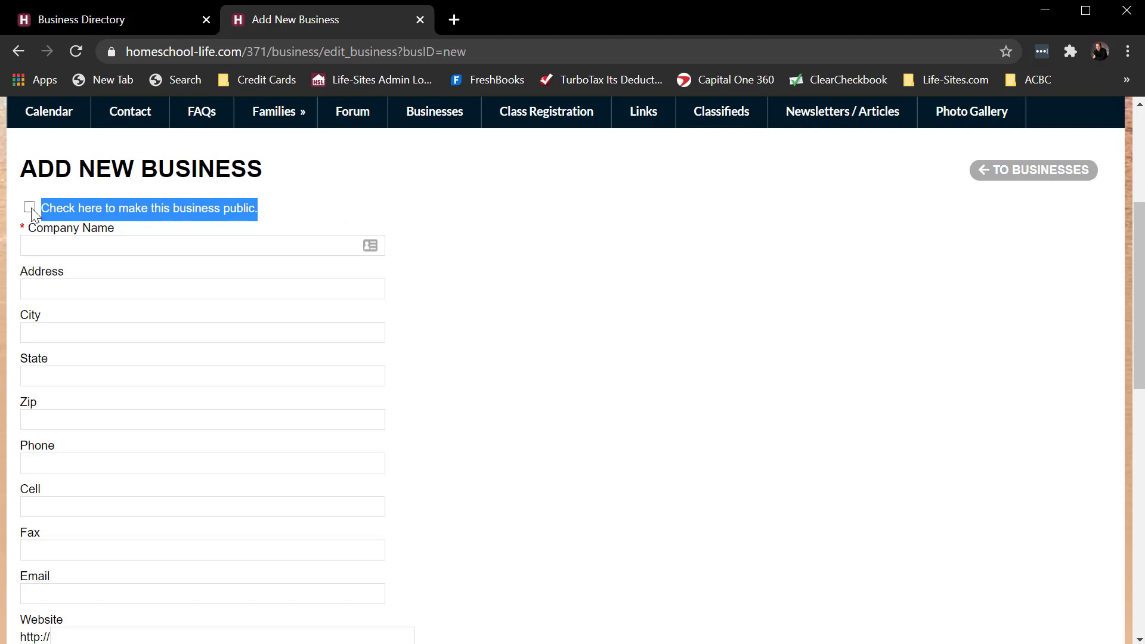
click(35, 243)
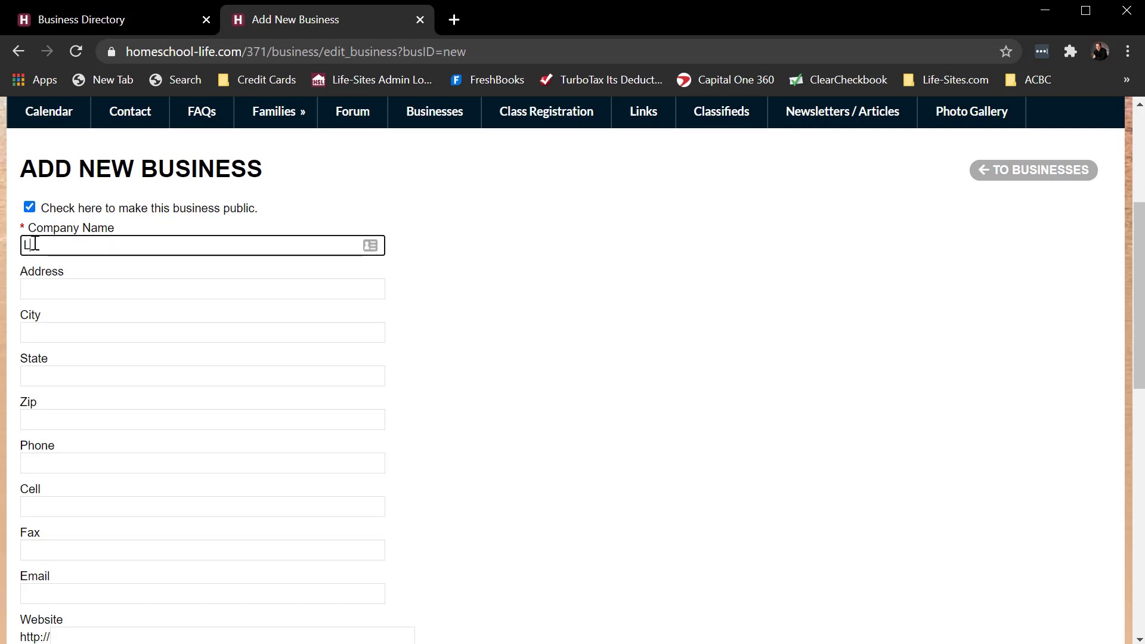
- Enter company name Life-Sites.com, then fill in the street address, city and state
text(Life-Sites.com)
key(Tab)
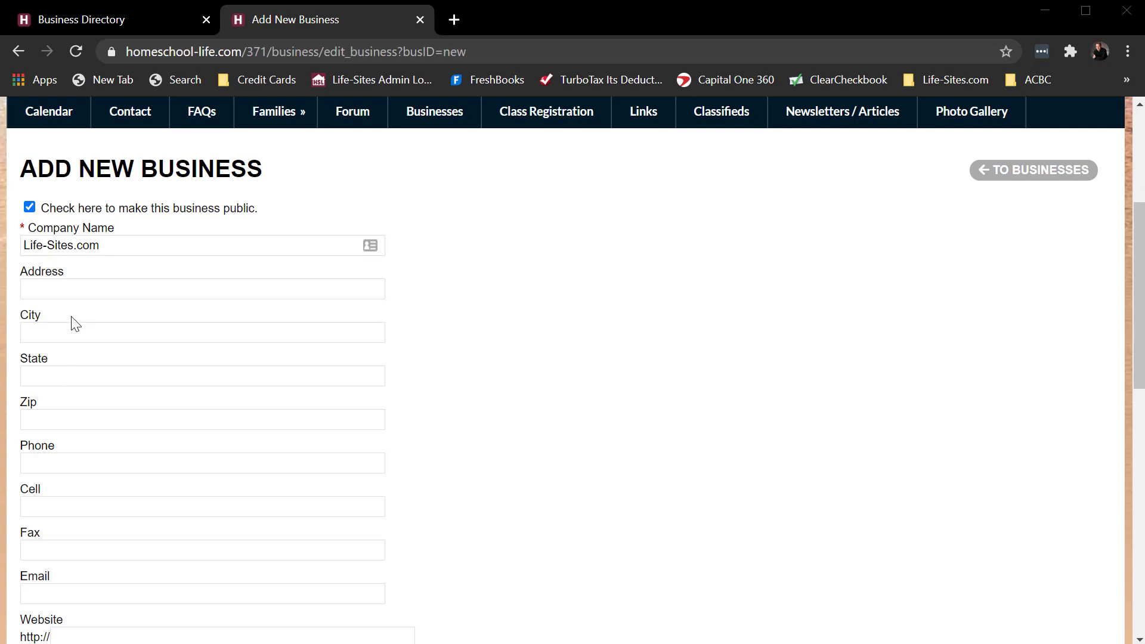
click(74, 288)
click(75, 333)
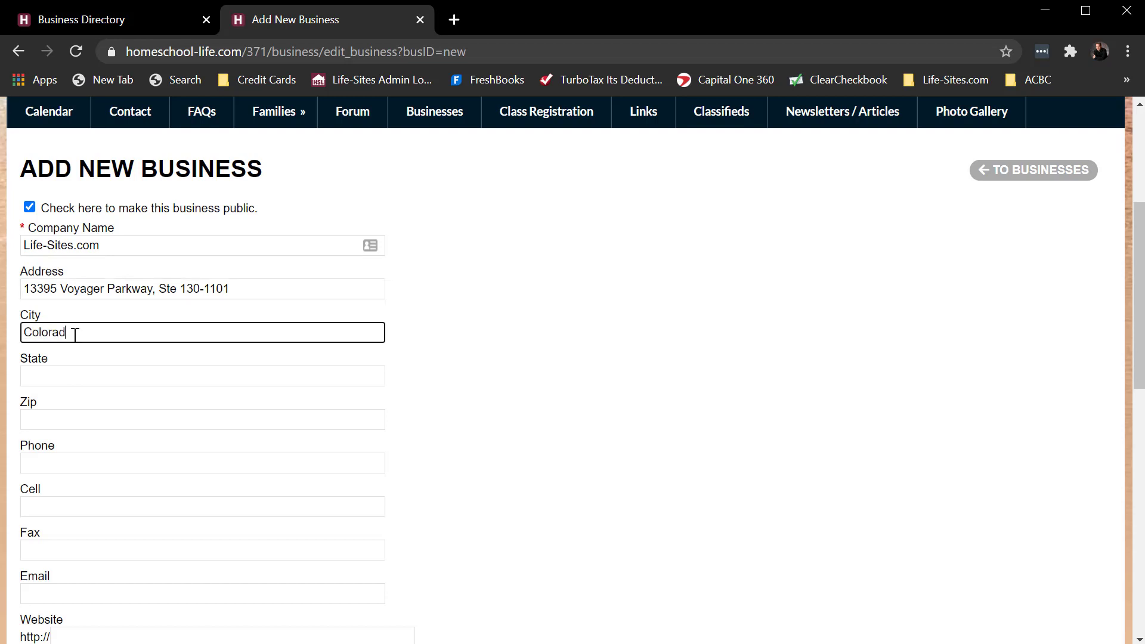
text(Colorado Springs)
key(Tab)
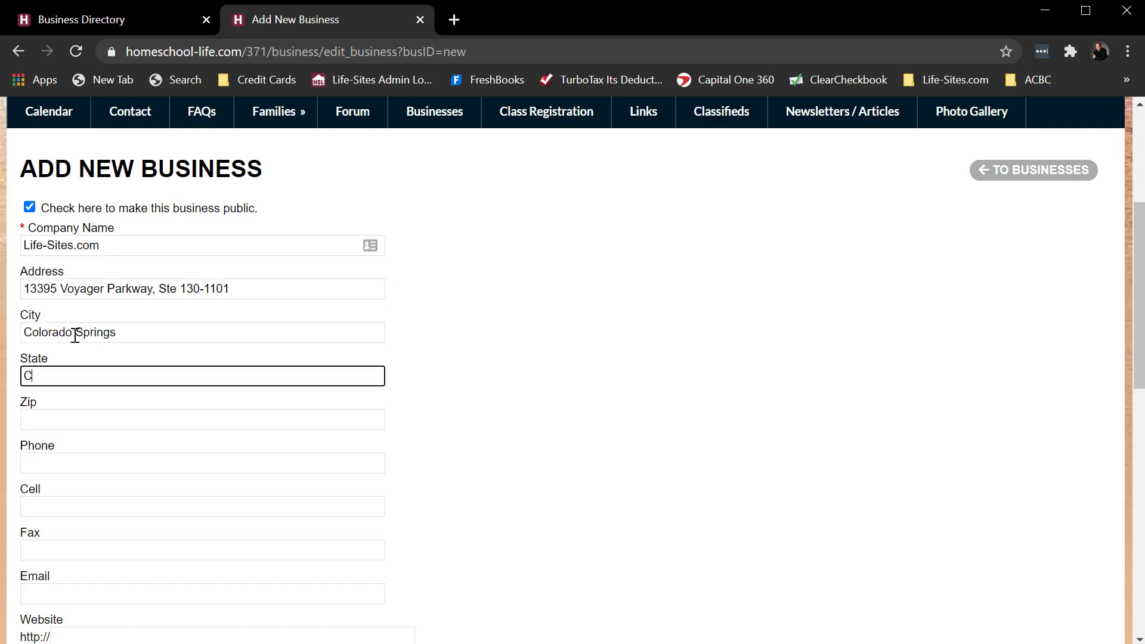
key(Tab)
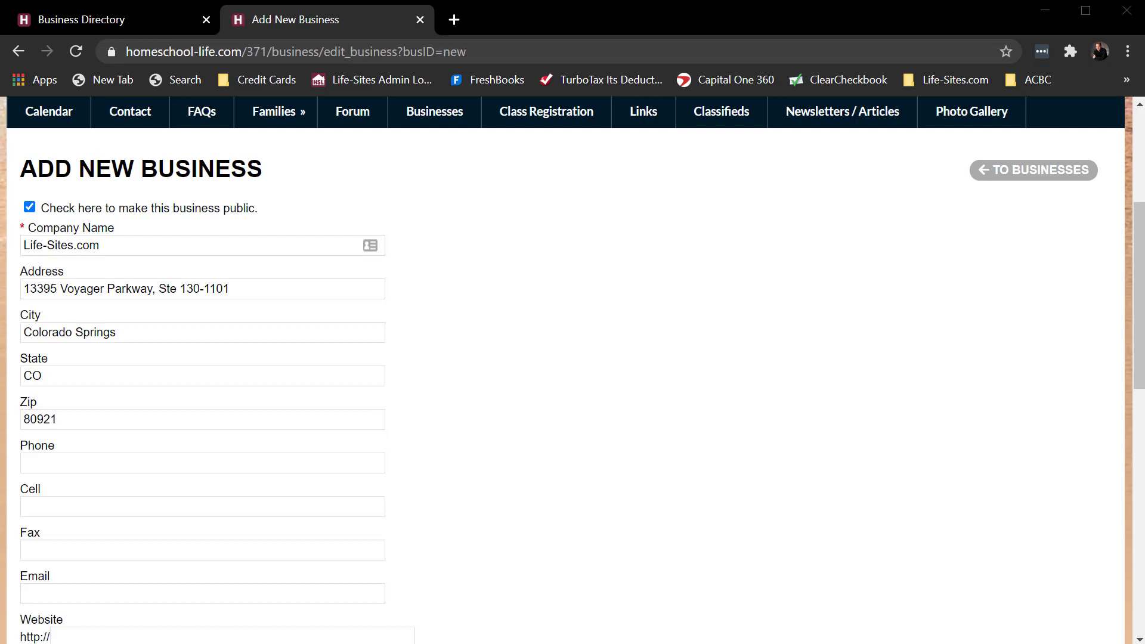
click(72, 462)
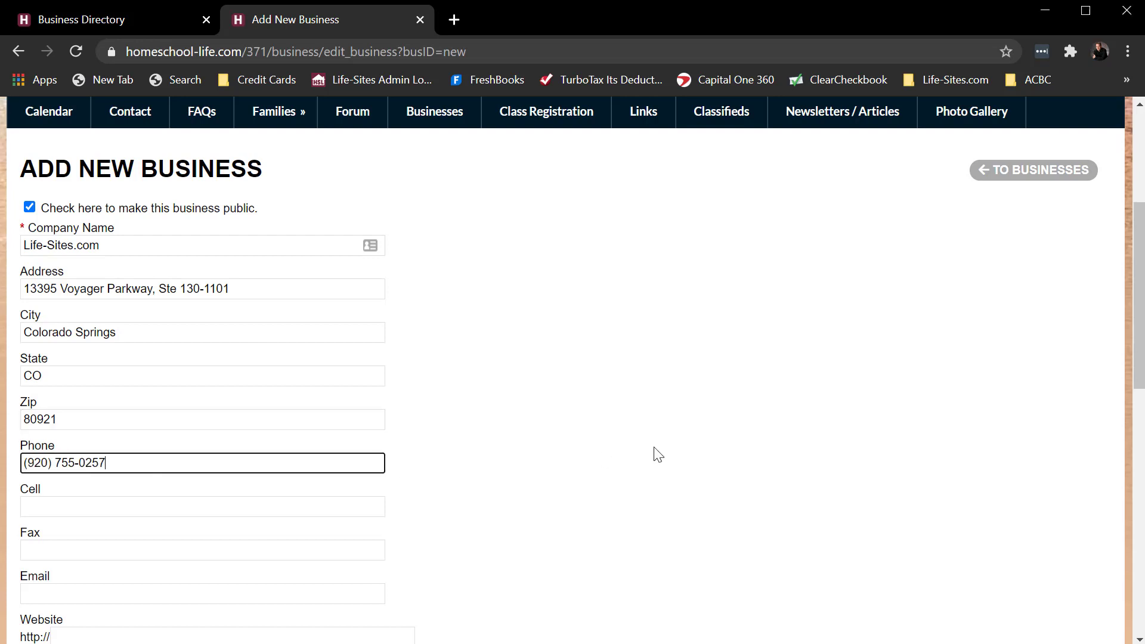
scroll(656, 454, down, 5)
click(108, 331)
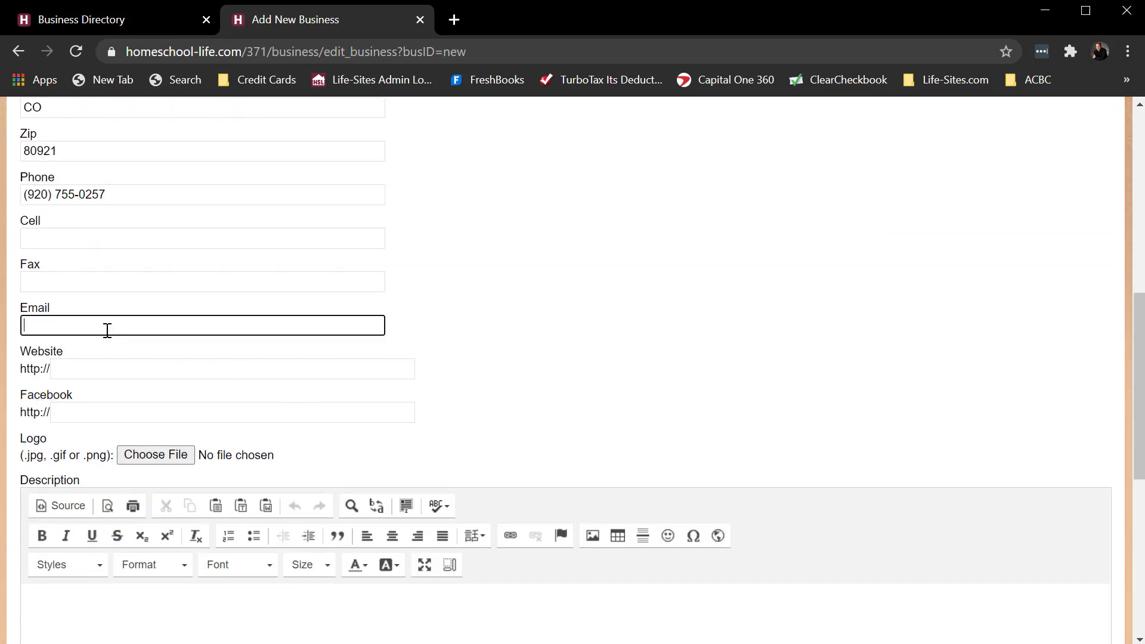
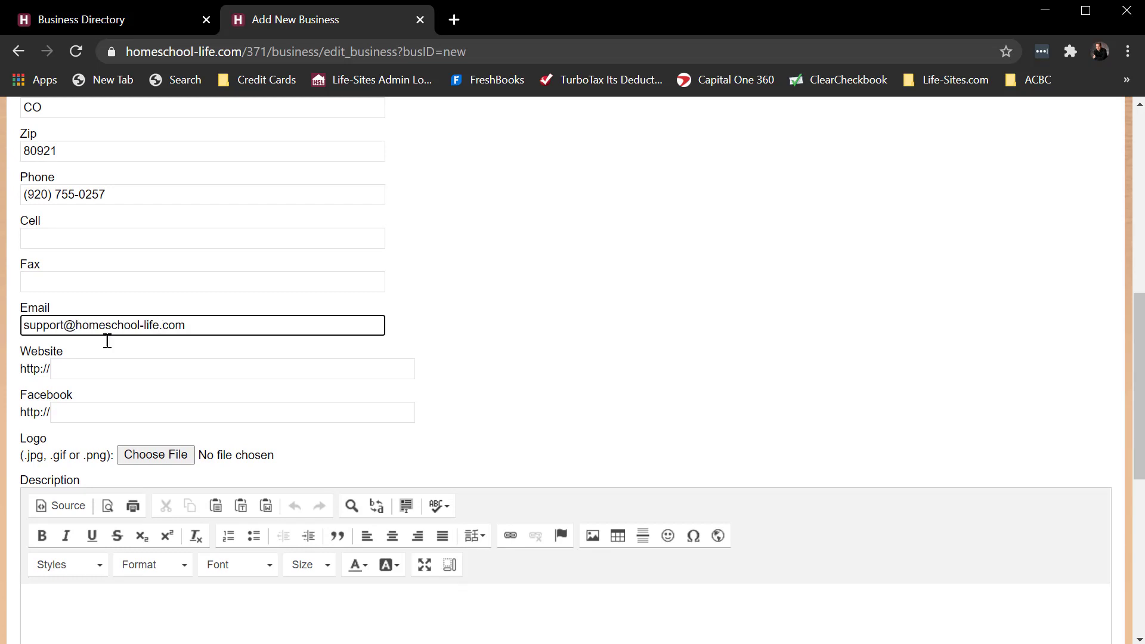
click(102, 366)
text(www)
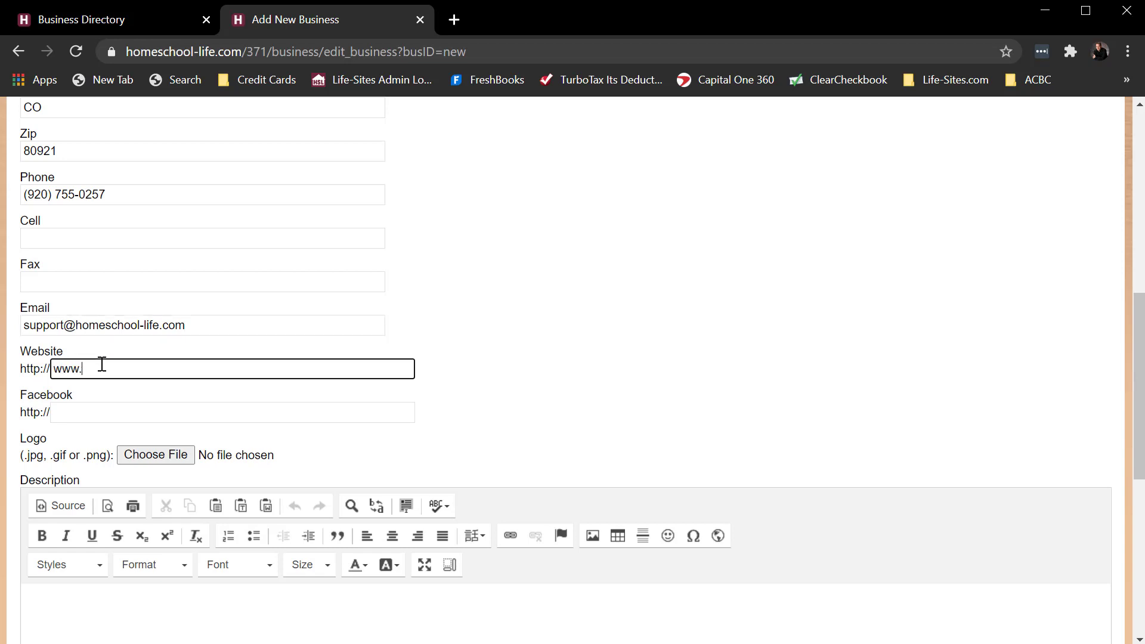
text(.homeschool-life.com)
- Upload Life-sites logo.jpg as the business logo
click(275, 452)
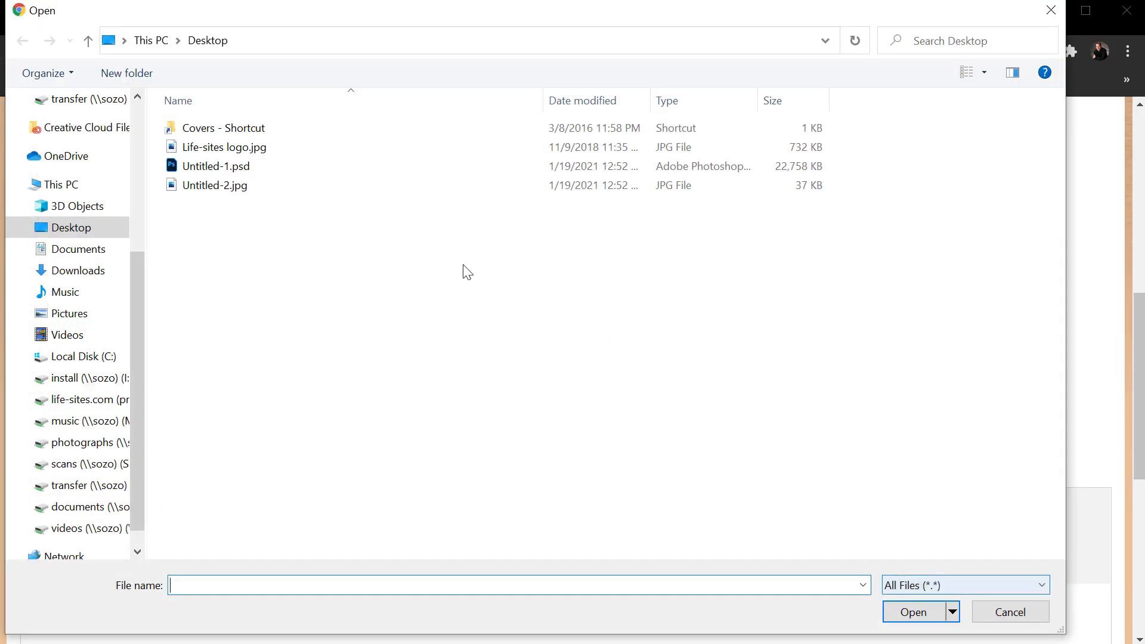
click(219, 147)
click(913, 612)
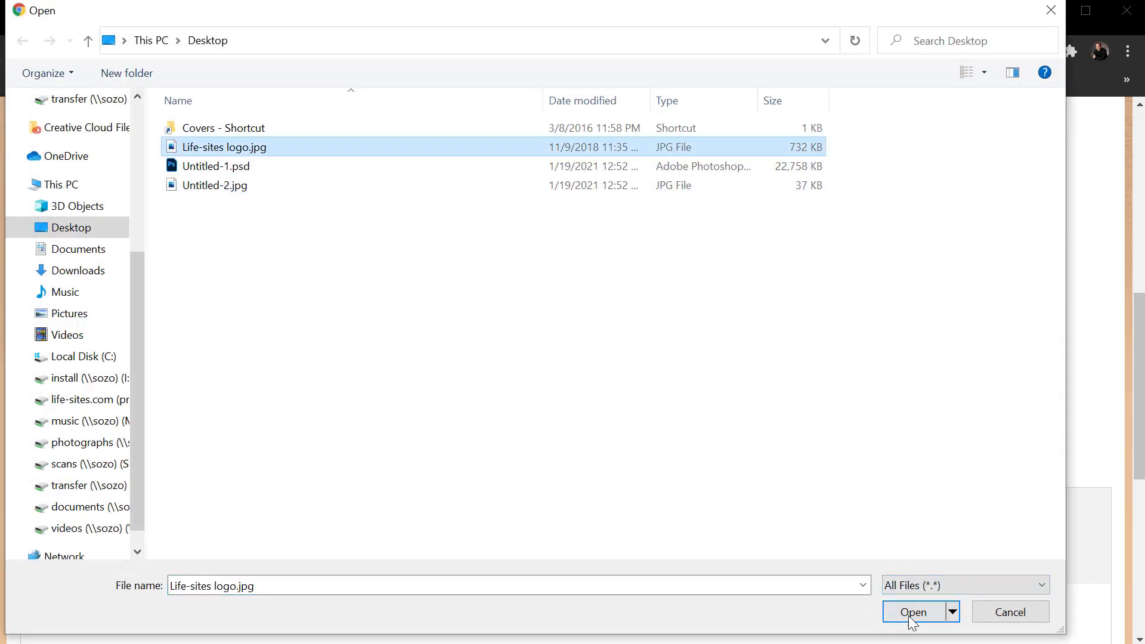
- Enter the description 'Websites for homeschool groups!' and save the business listing
scroll(810, 477, down, 5)
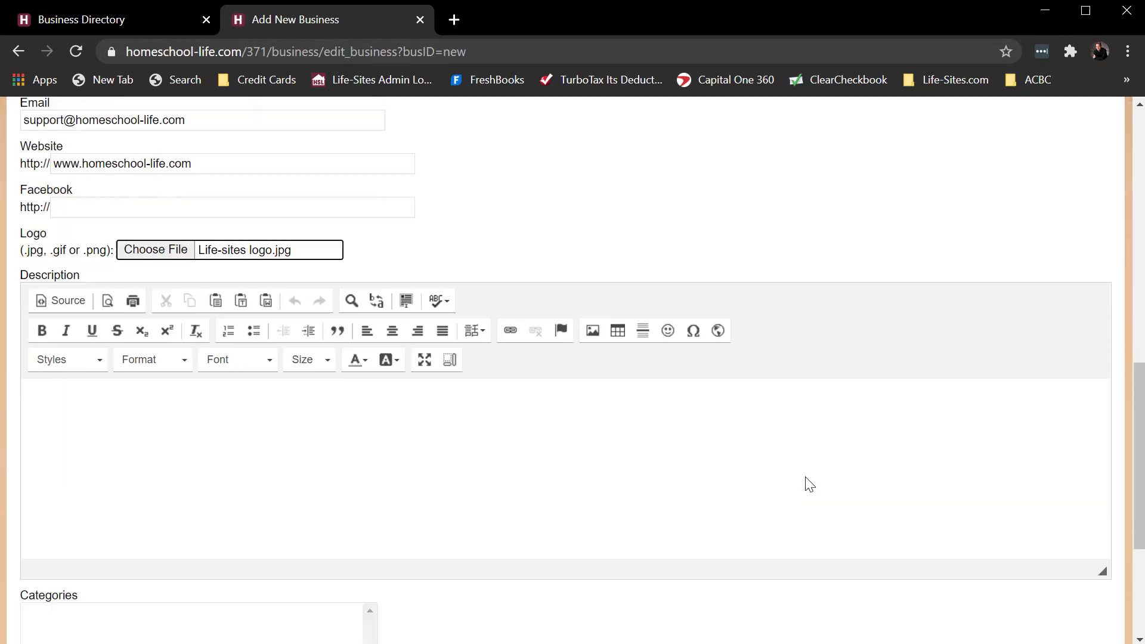
click(93, 370)
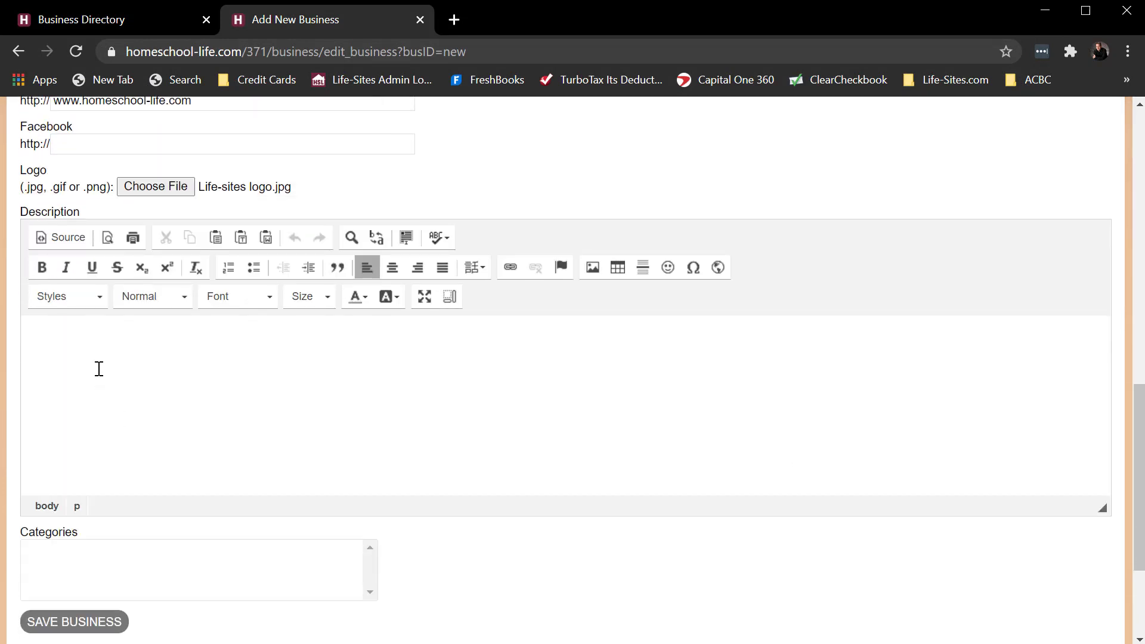
text(Weesbtesites for homes)
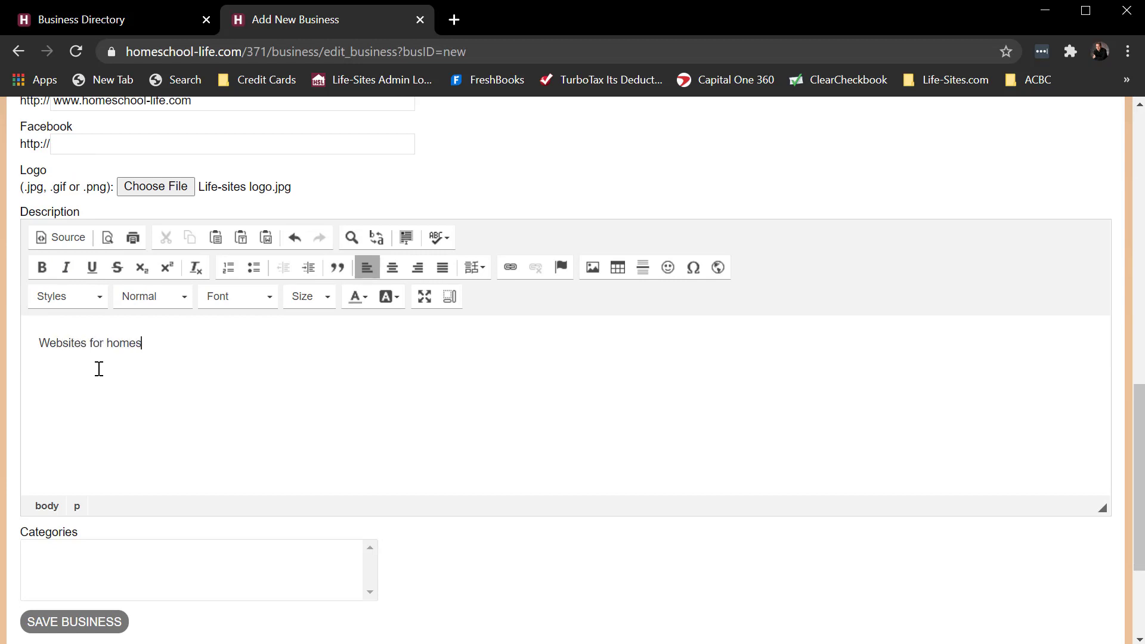
text(chool groups!)
scroll(268, 582, down, 3)
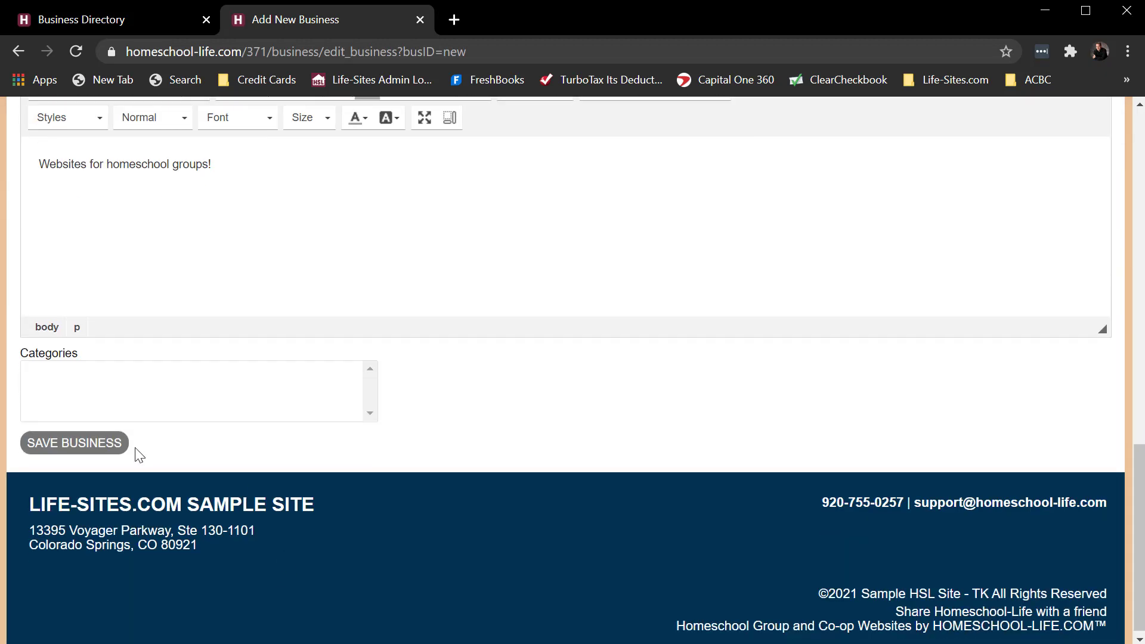
click(84, 444)
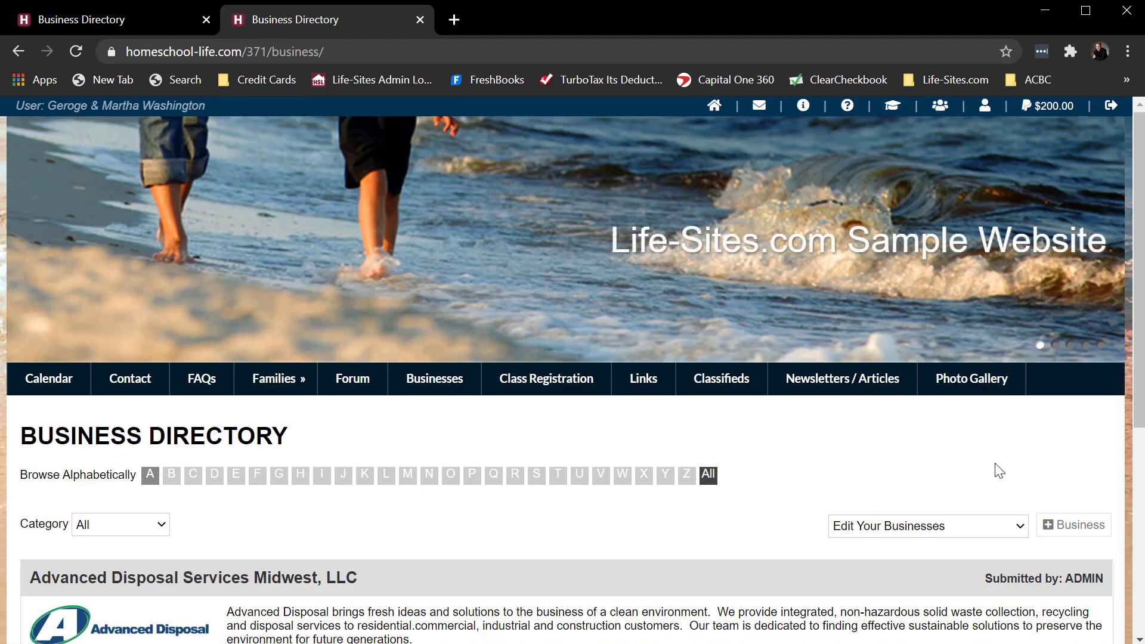
scroll(997, 470, down, 3)
scroll(997, 468, down, 3)
scroll(996, 465, up, 3)
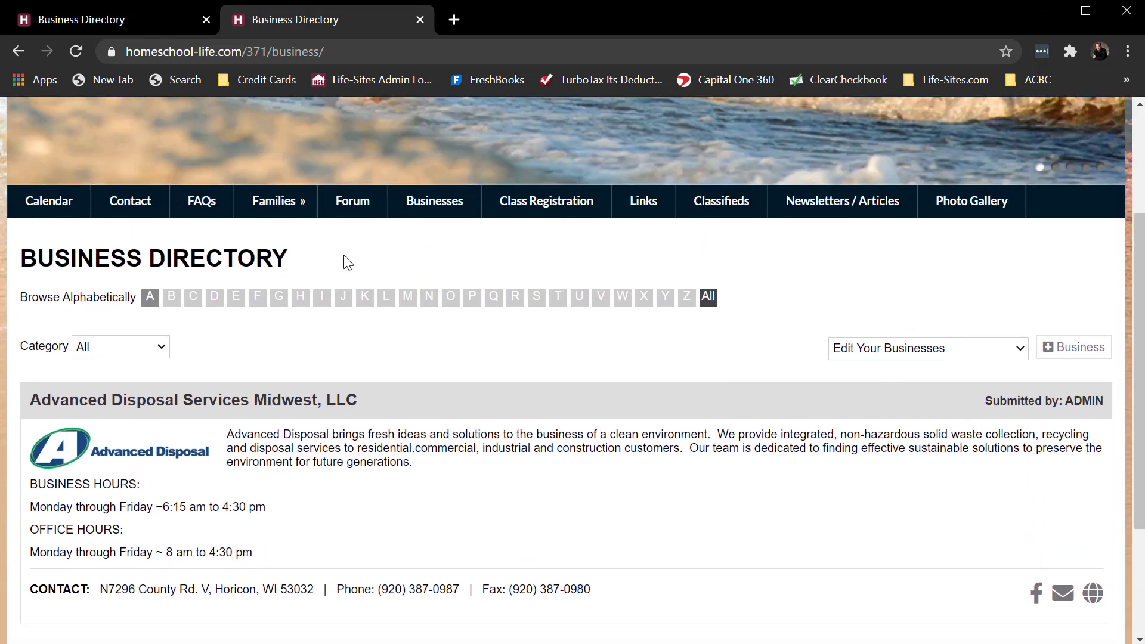
click(128, 16)
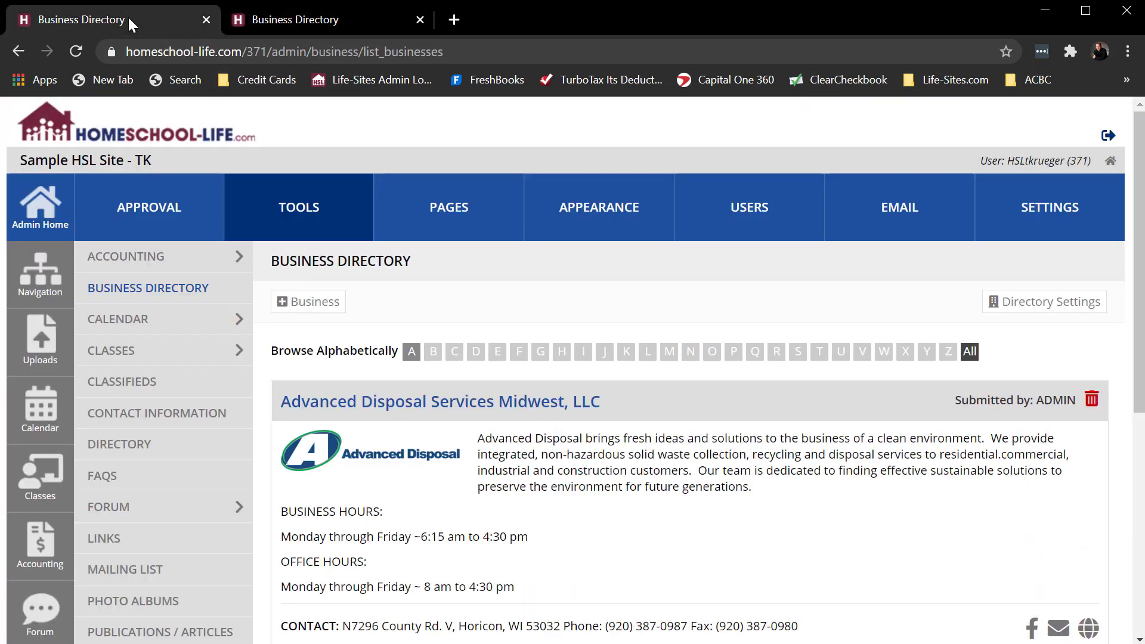
- Set the pending Life-Sites.com submission to Approved under Approvals > Business Directory and save
click(40, 208)
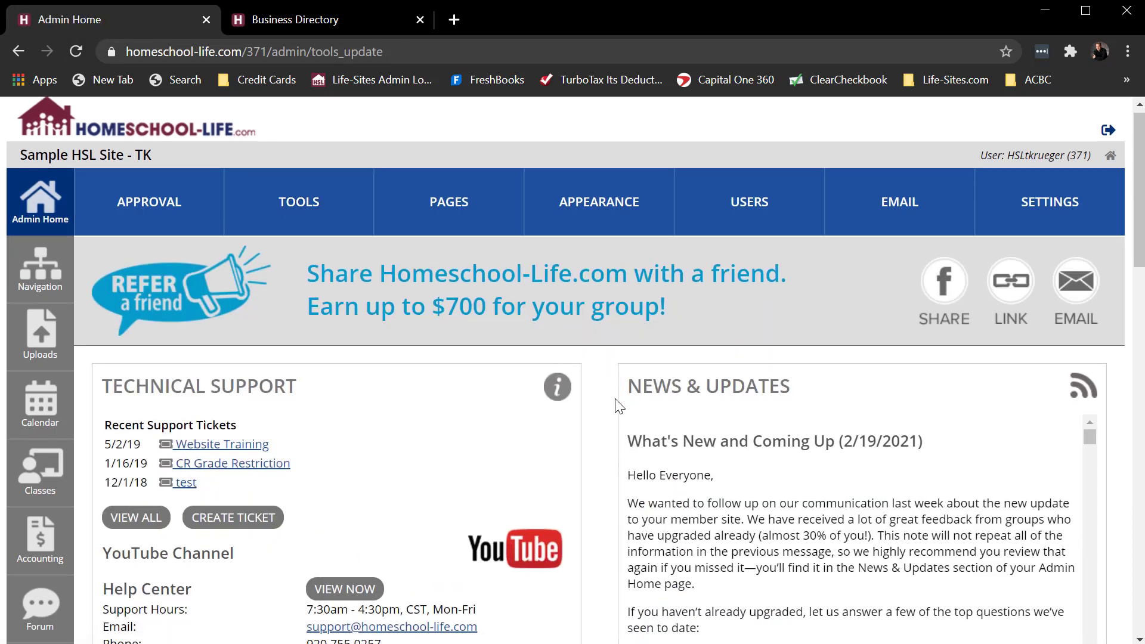
scroll(624, 403, down, 9)
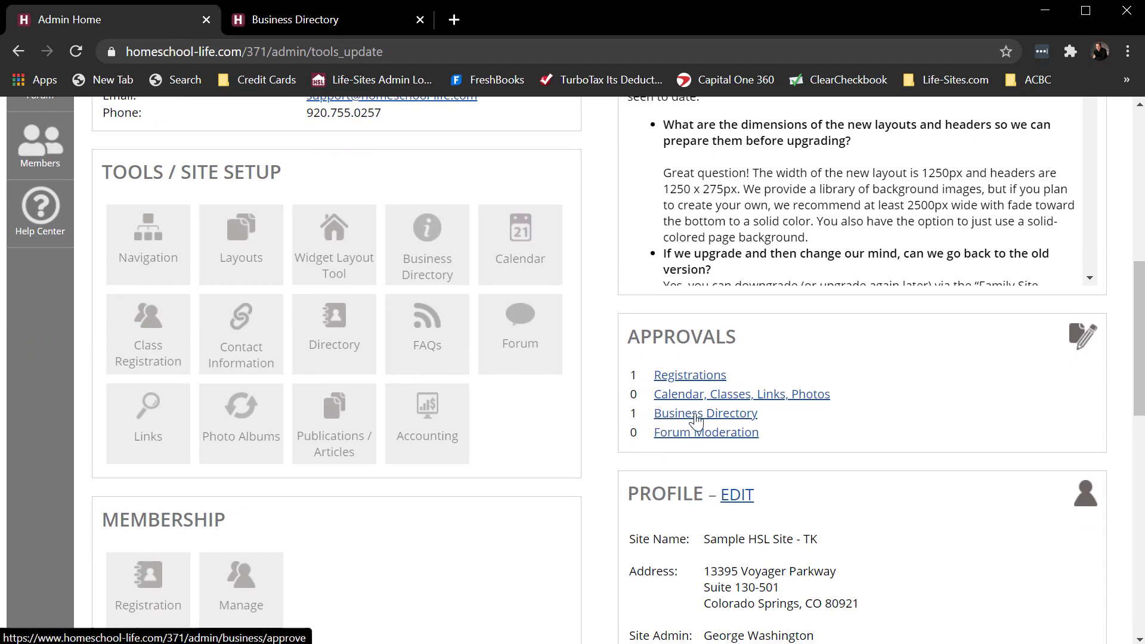
click(696, 420)
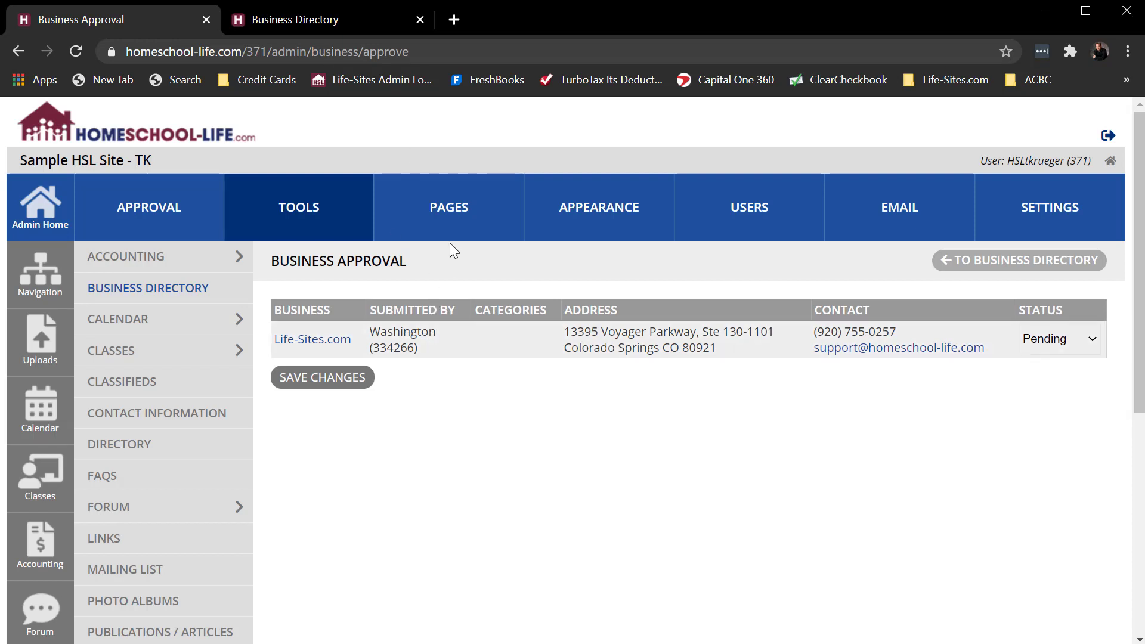
click(1064, 337)
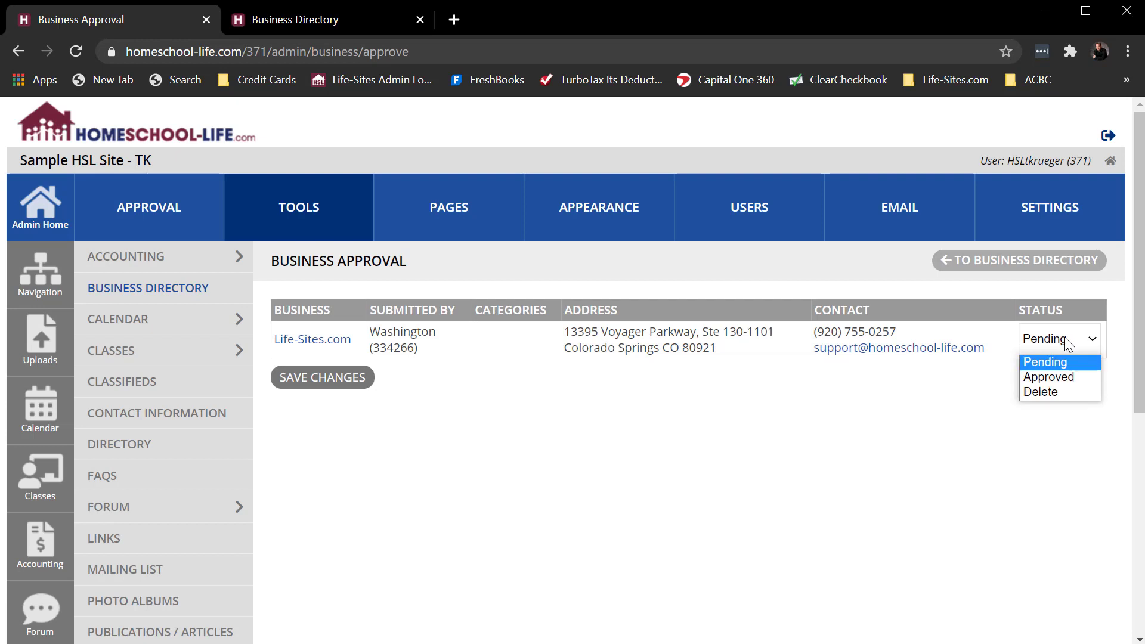
click(1052, 382)
click(330, 378)
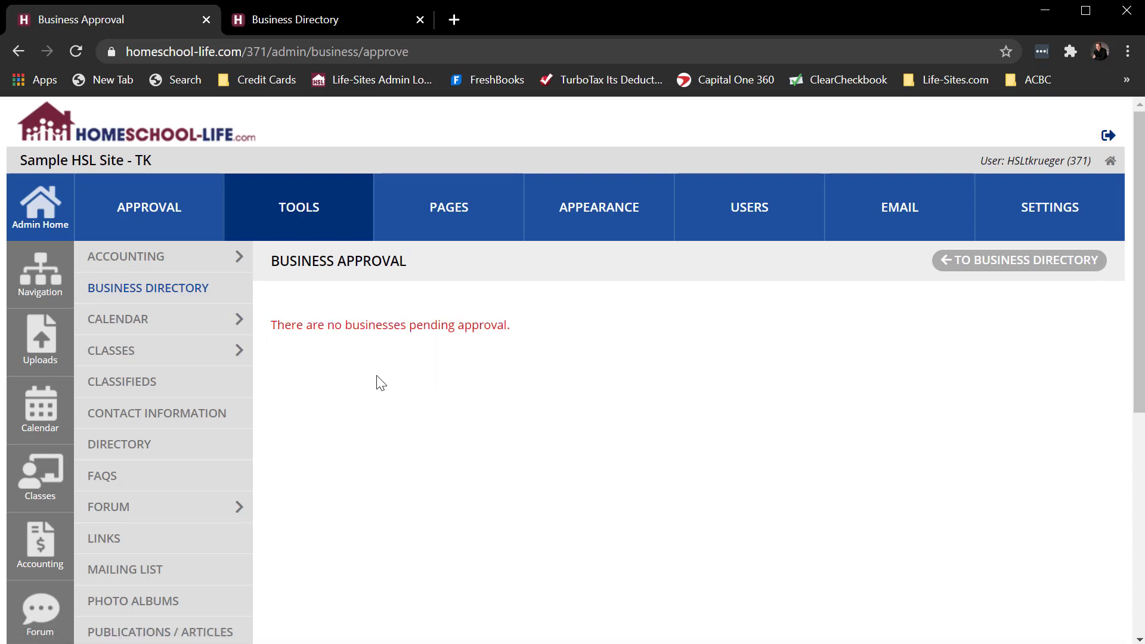
click(299, 209)
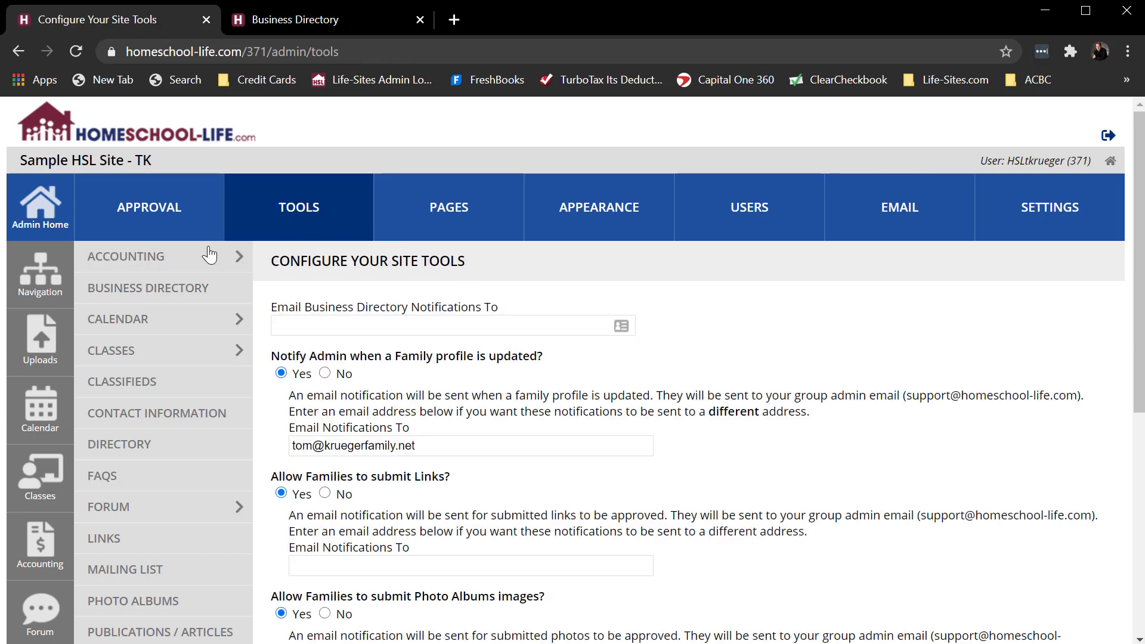
- Confirm Life-Sites.com shows in the admin directory list and in the reloaded public directory
click(127, 291)
scroll(748, 454, down, 2)
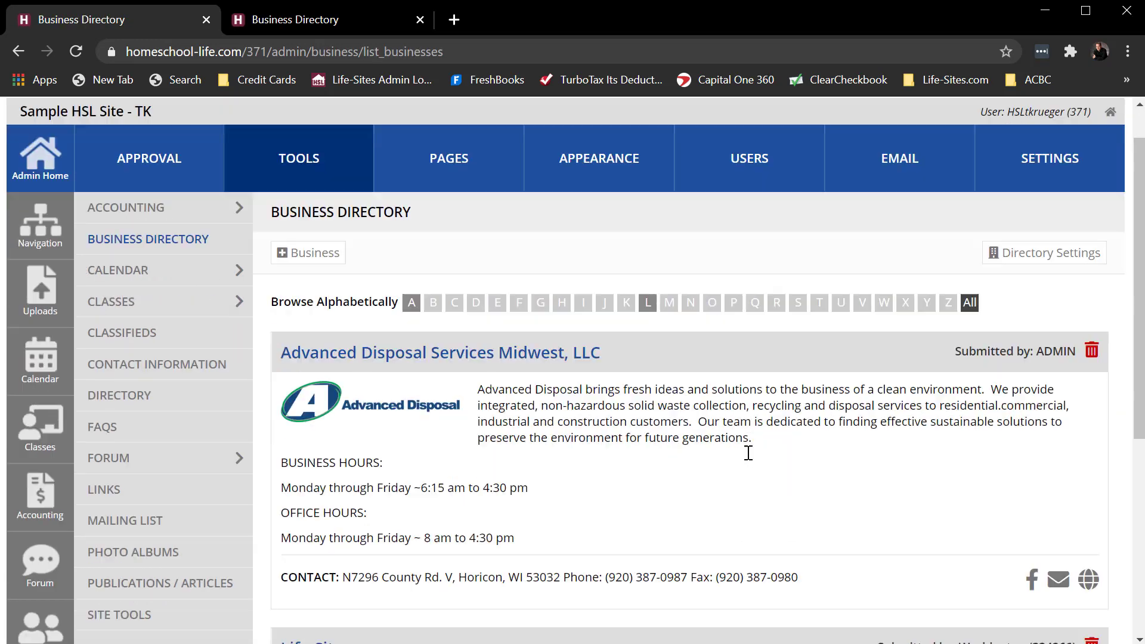
scroll(748, 453, down, 4)
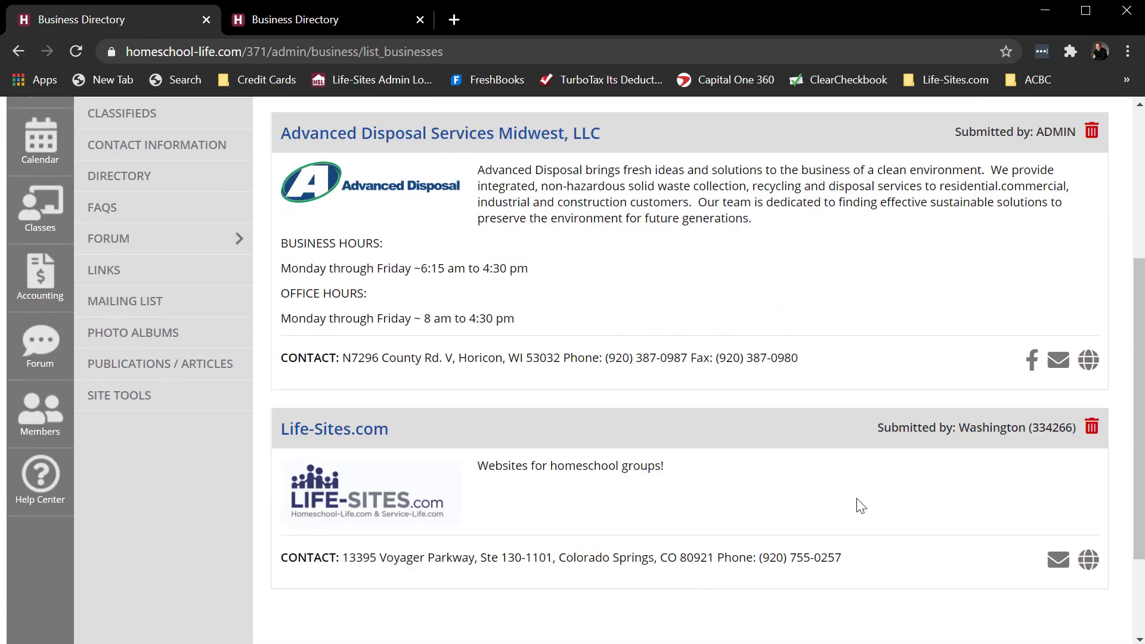
click(309, 19)
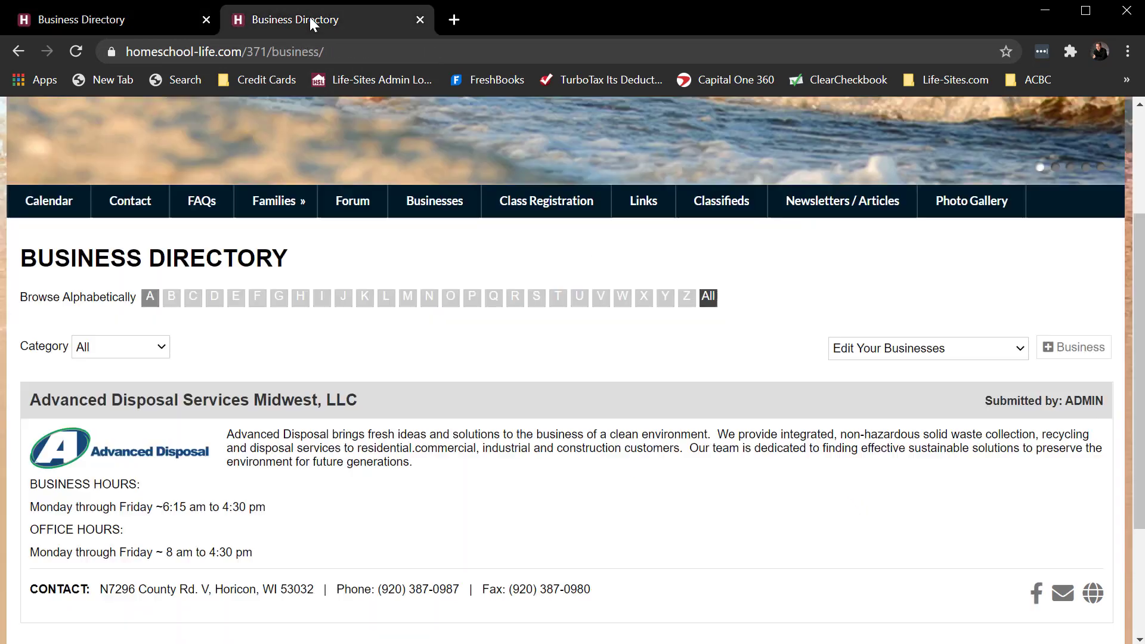
click(73, 52)
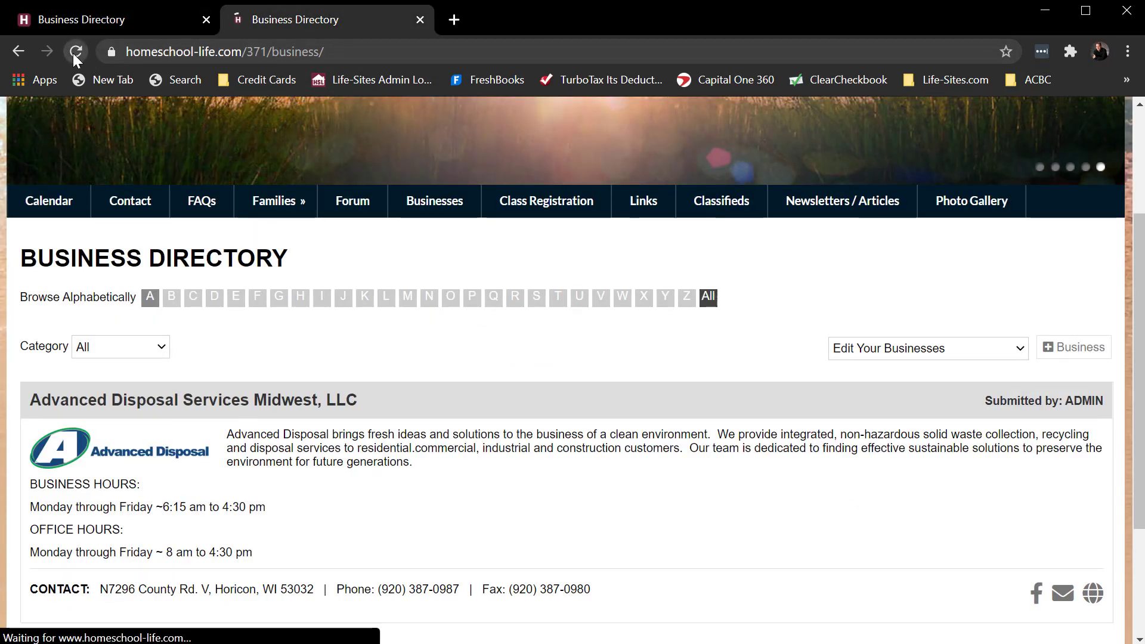
scroll(724, 572, down, 5)
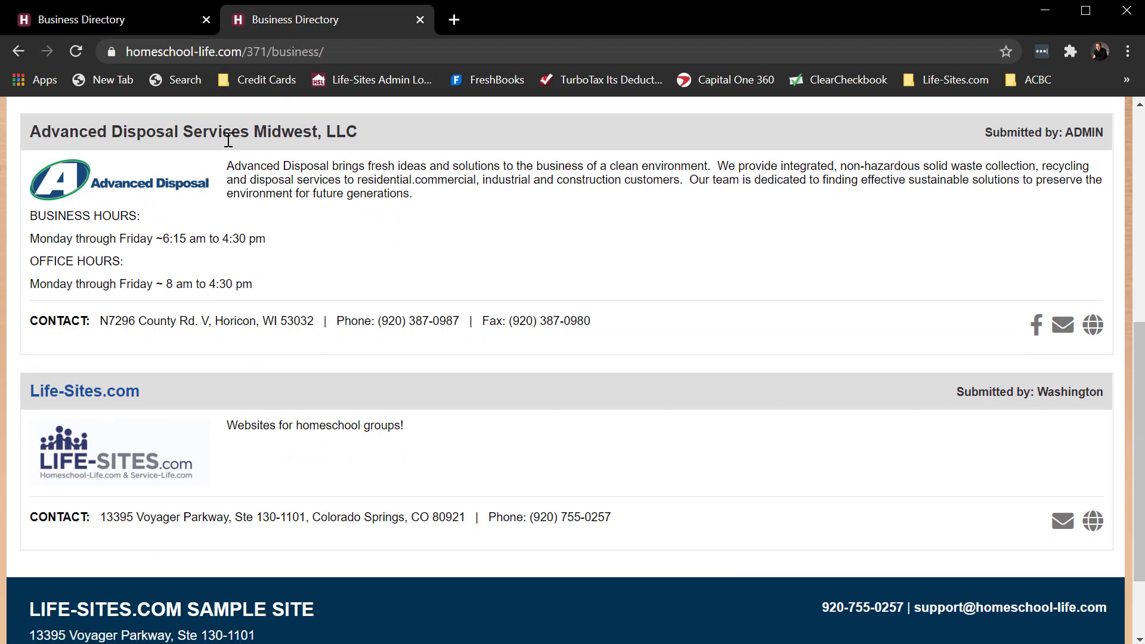
scroll(863, 478, up, 1)
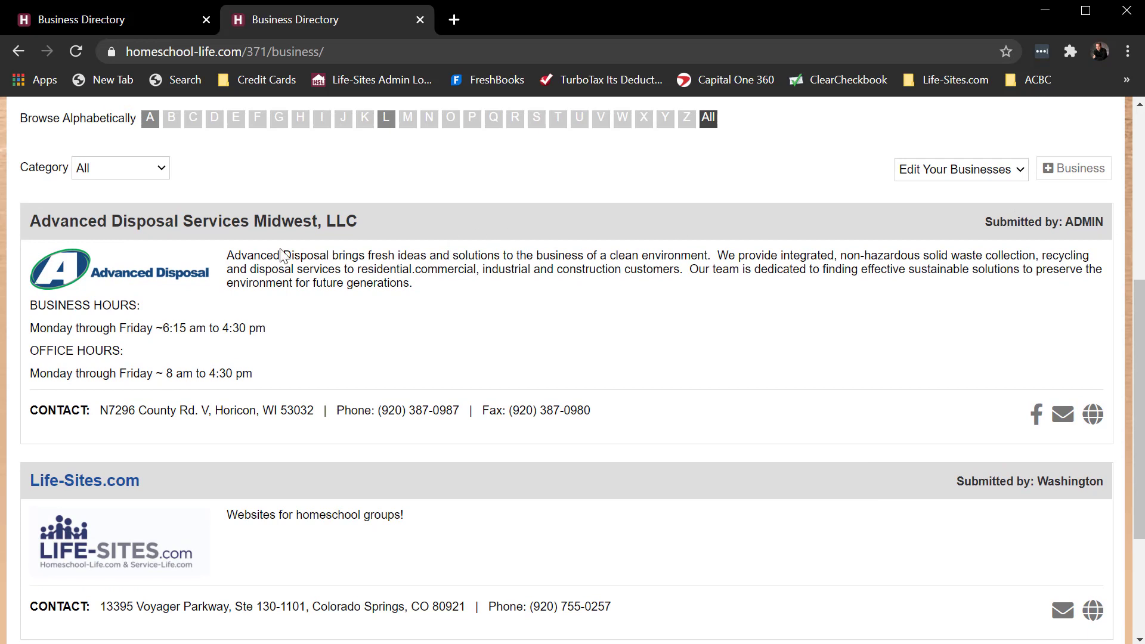
double_click(260, 221)
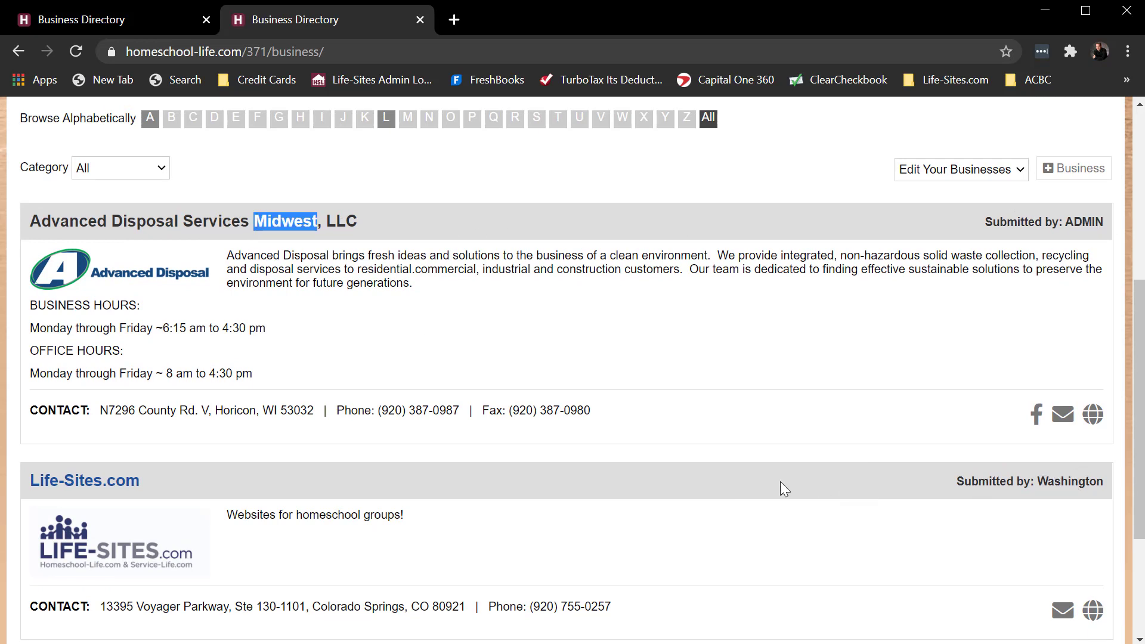
scroll(781, 484, down, 3)
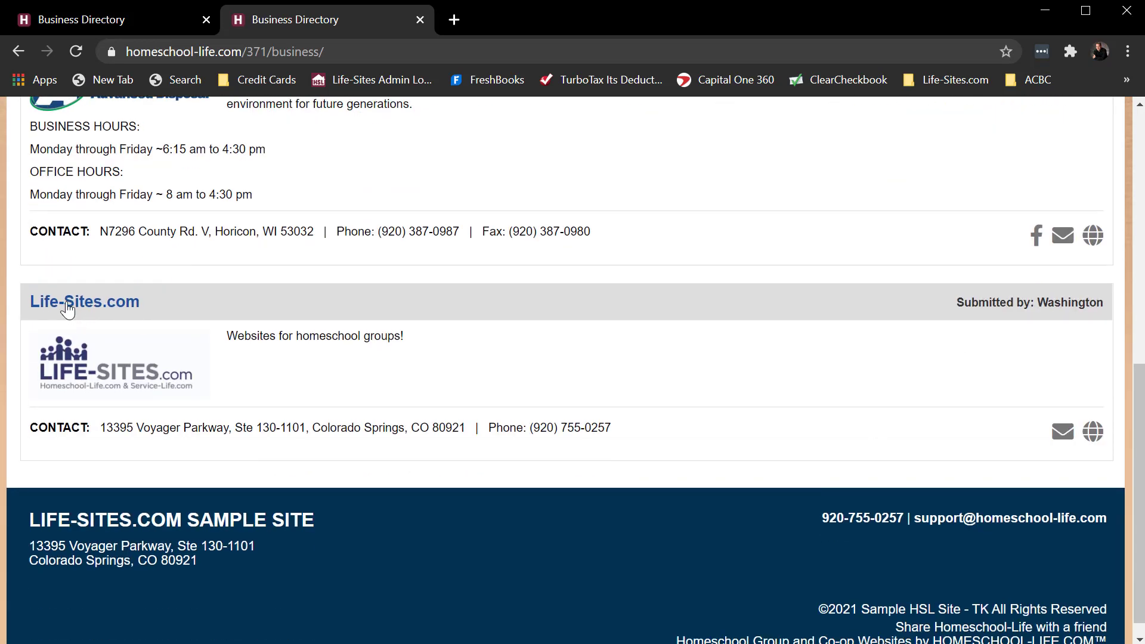
click(67, 309)
scroll(709, 441, down, 6)
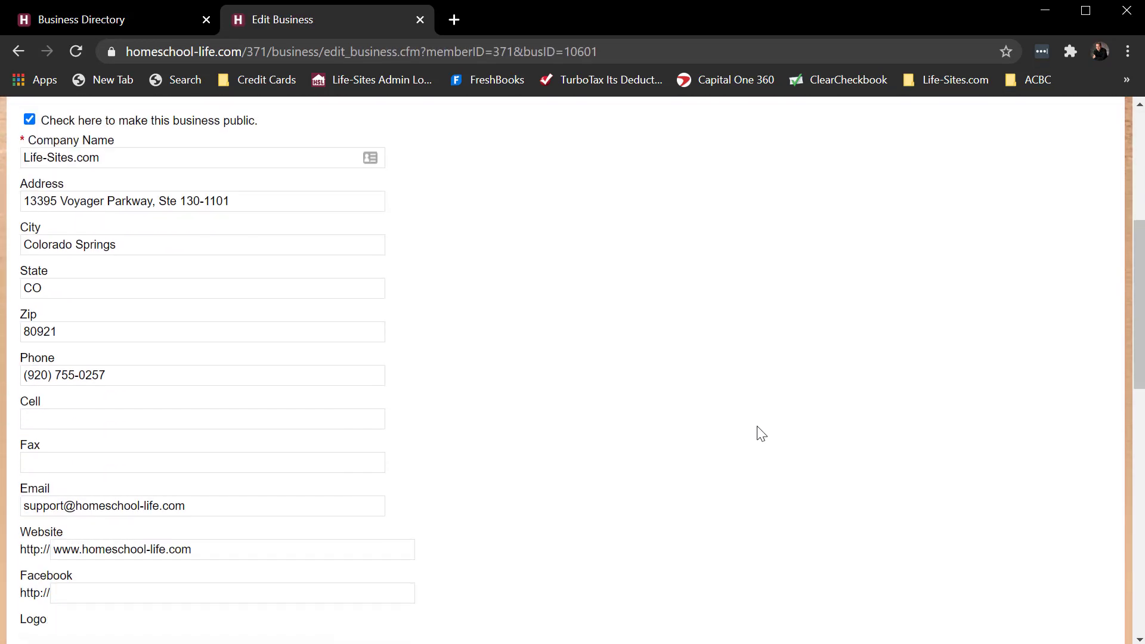
scroll(758, 426, down, 7)
scroll(758, 427, up, 3)
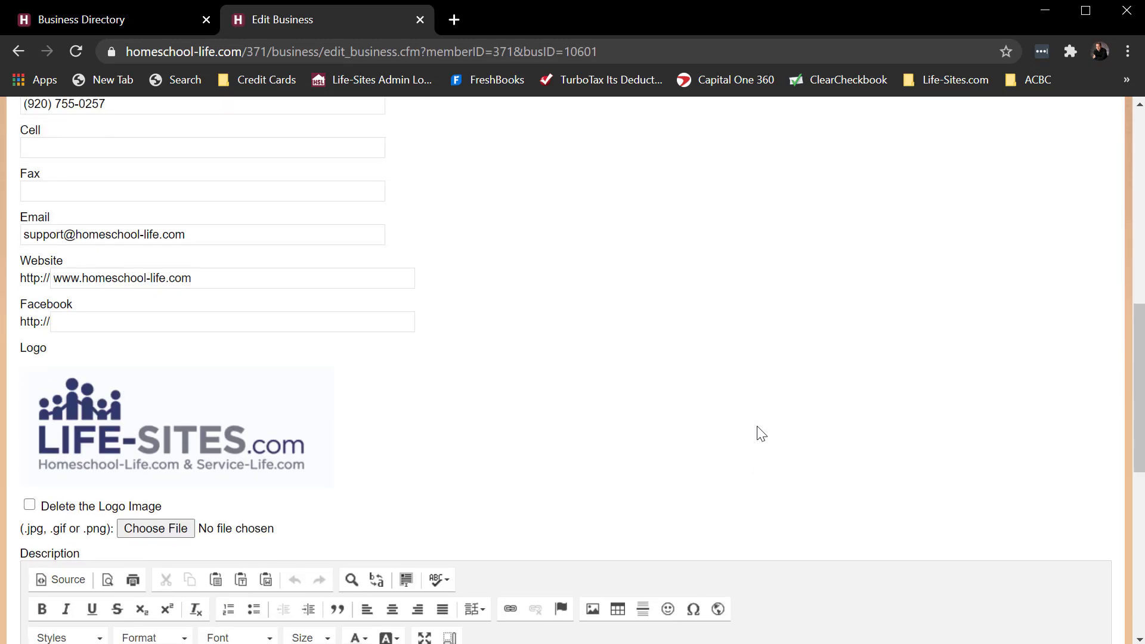
scroll(757, 427, down, 3)
scroll(757, 426, up, 14)
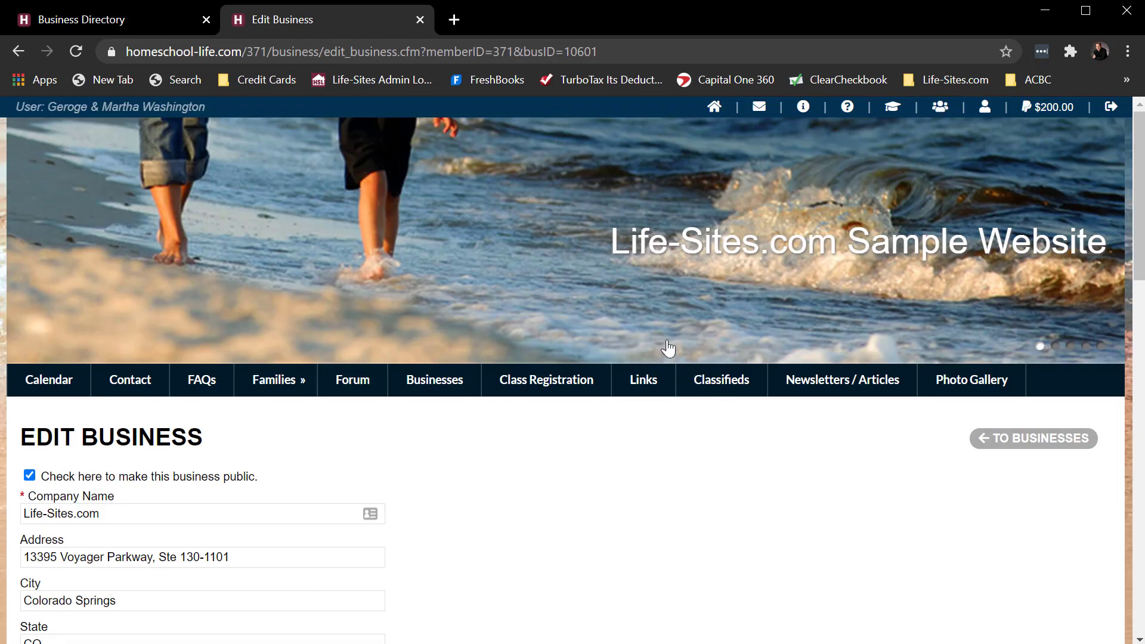
click(1019, 450)
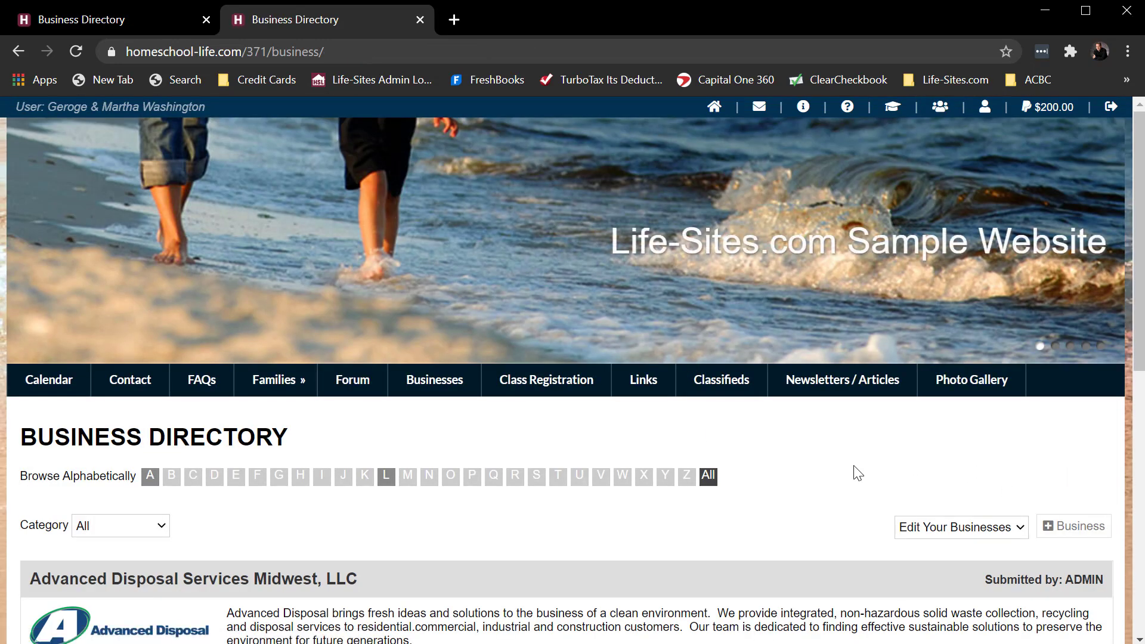
scroll(852, 473, down, 4)
scroll(848, 467, down, 2)
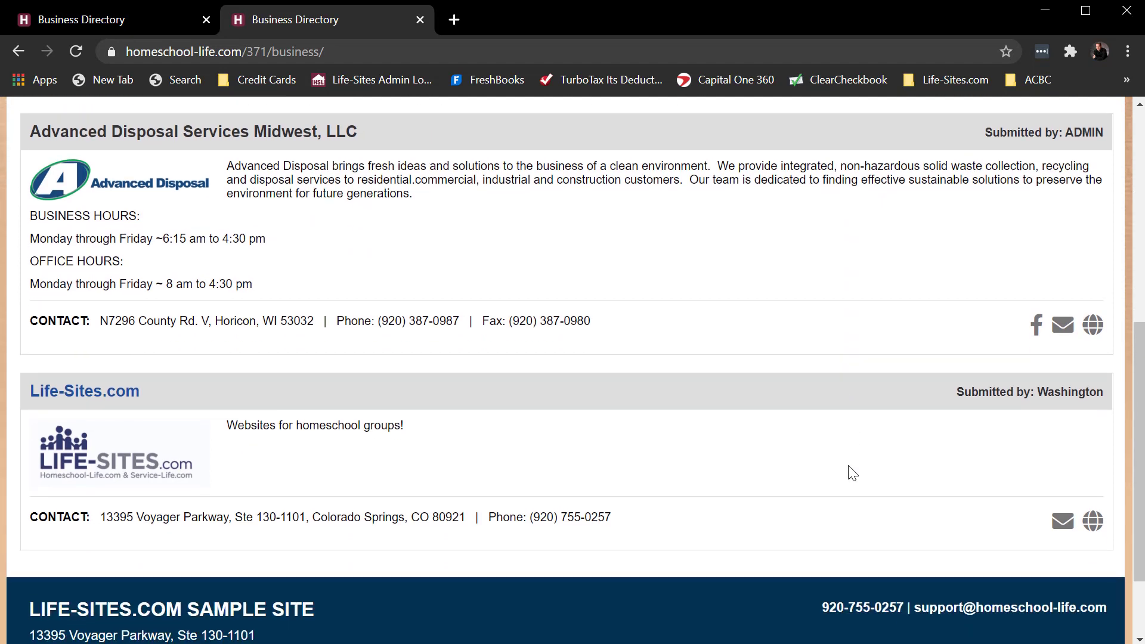
scroll(848, 467, up, 2)
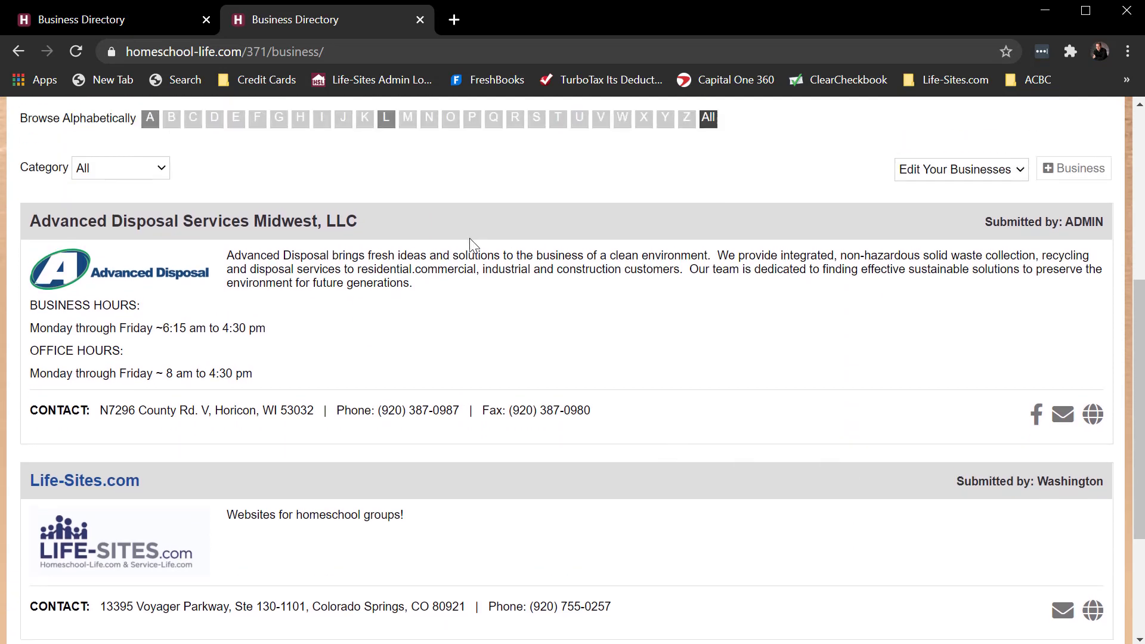
click(129, 19)
scroll(431, 262, up, 2)
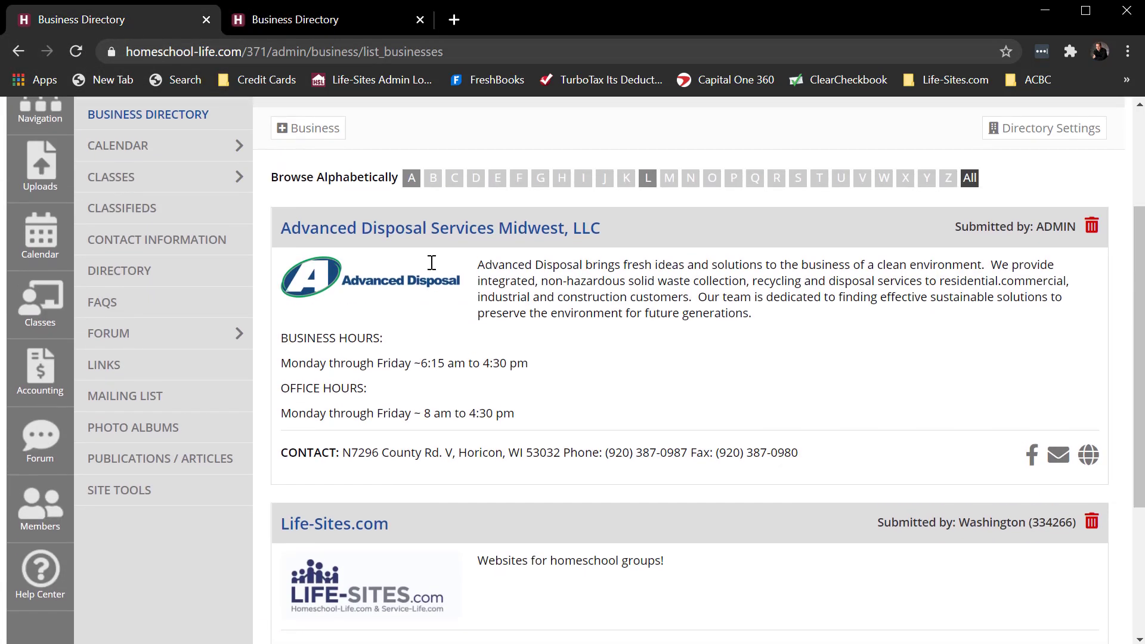
scroll(431, 262, up, 3)
click(301, 209)
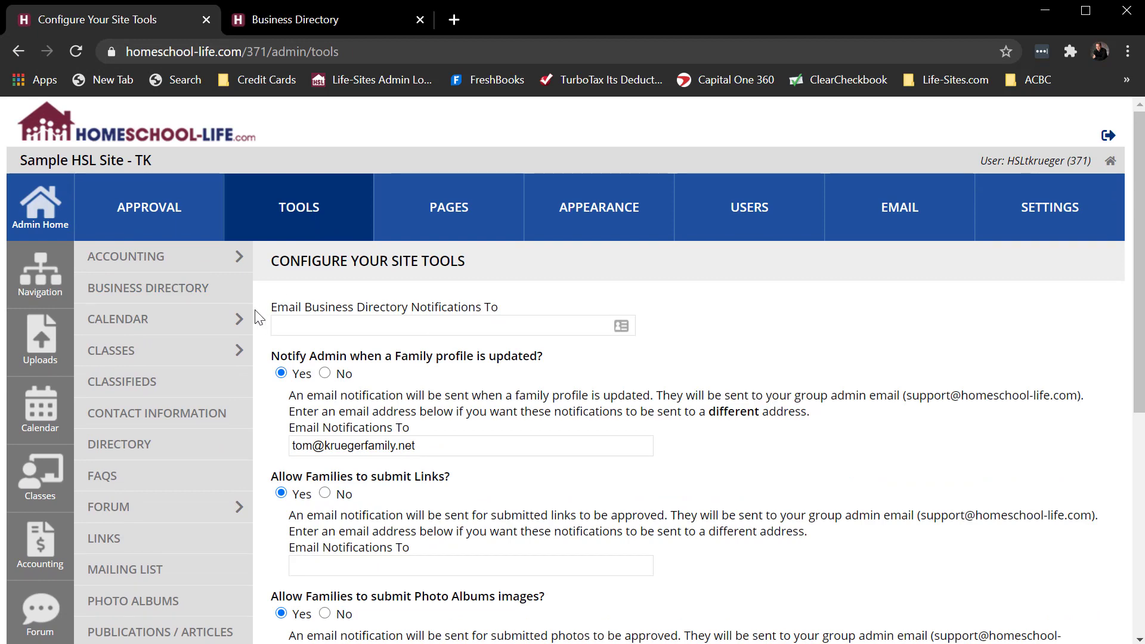
scroll(257, 316, down, 3)
click(126, 488)
click(330, 328)
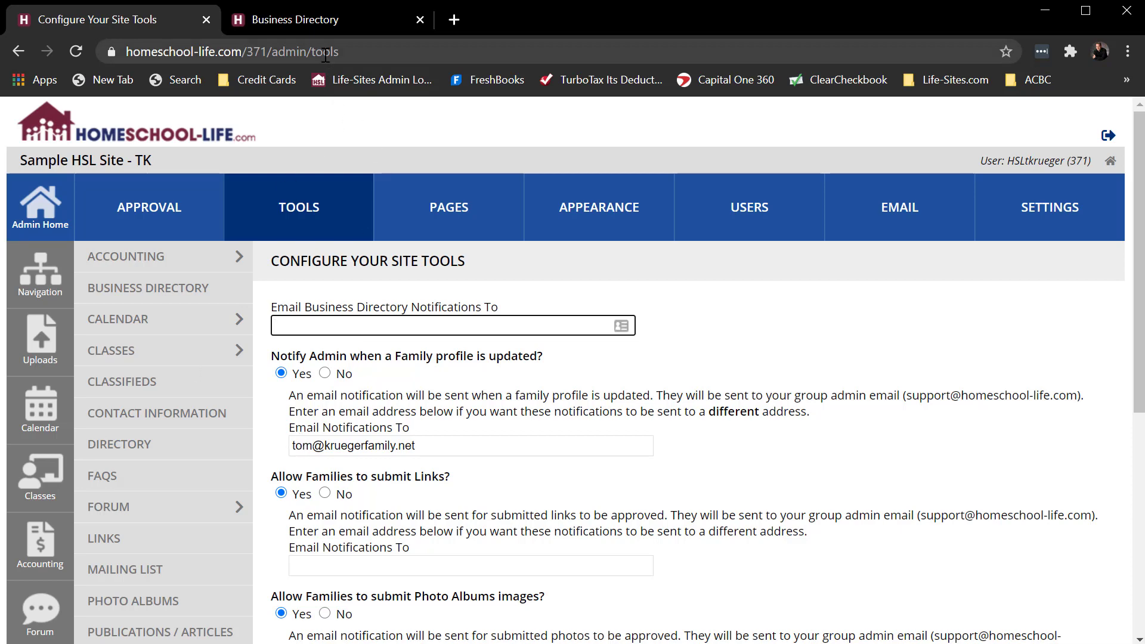
click(311, 23)
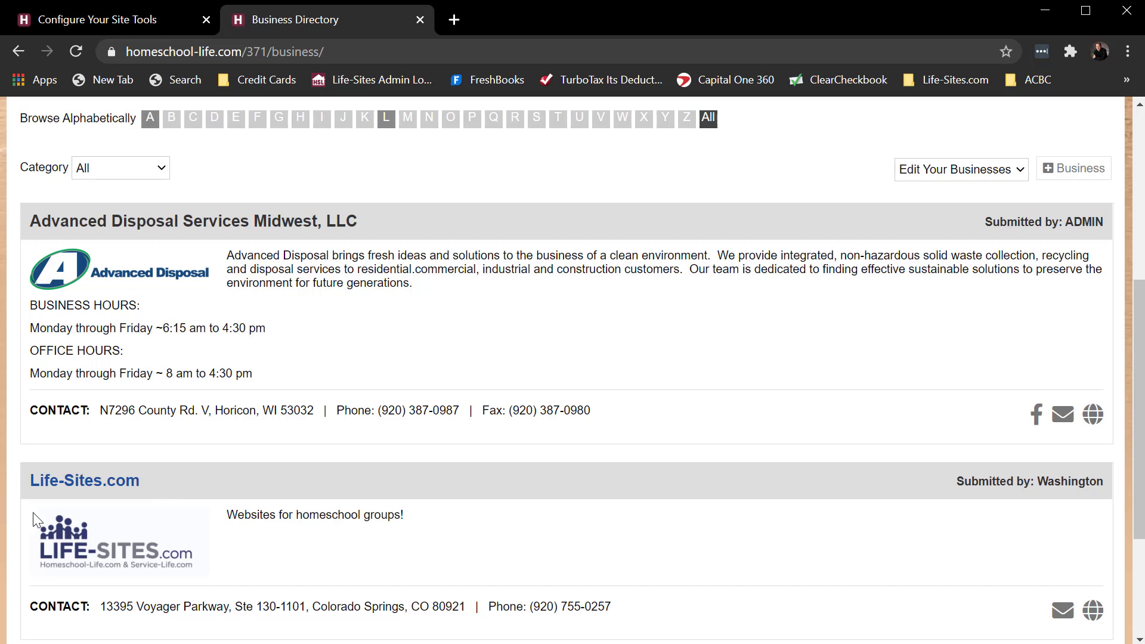
- Log out and view the Life-Sites.com listing in the visitor-facing Businesses directory
scroll(746, 364, up, 4)
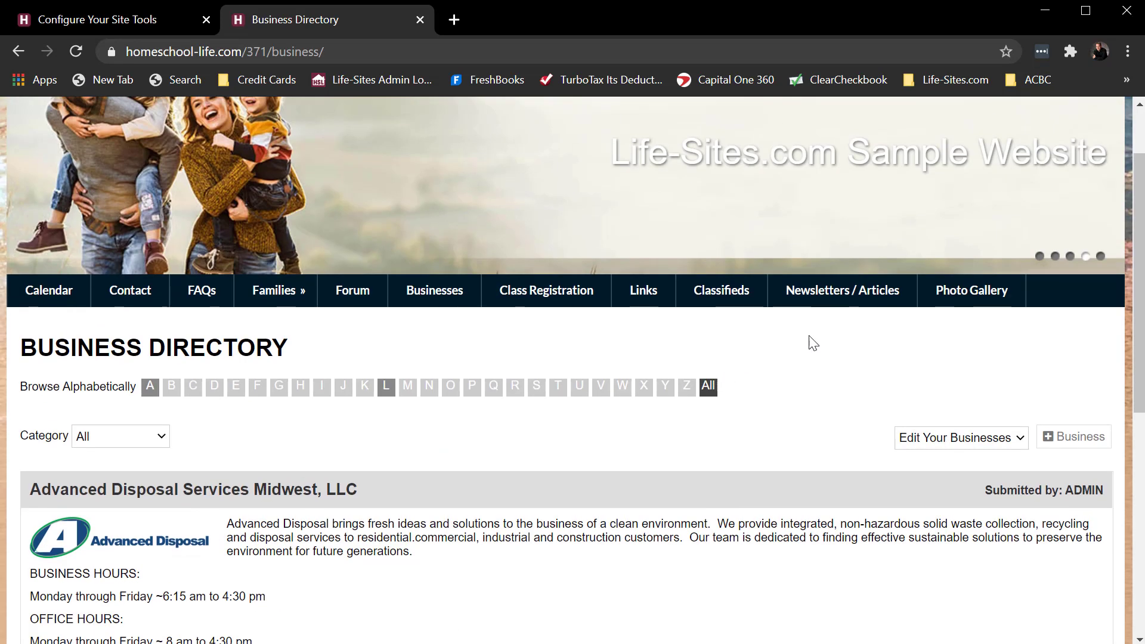
scroll(948, 334, up, 2)
click(1111, 108)
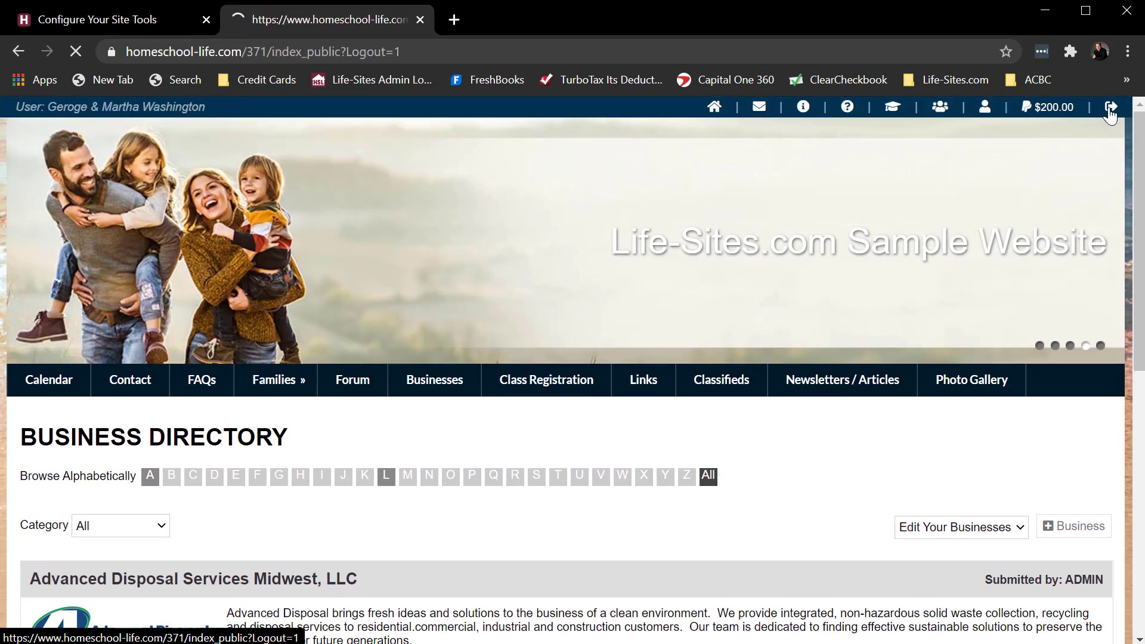
click(124, 385)
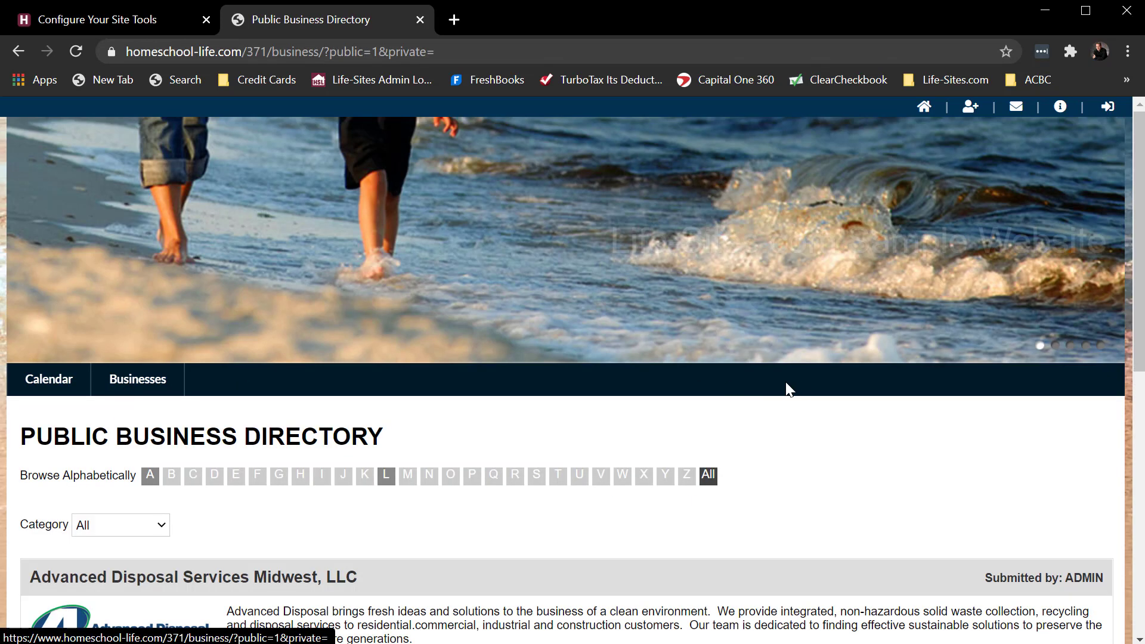
scroll(821, 388, down, 5)
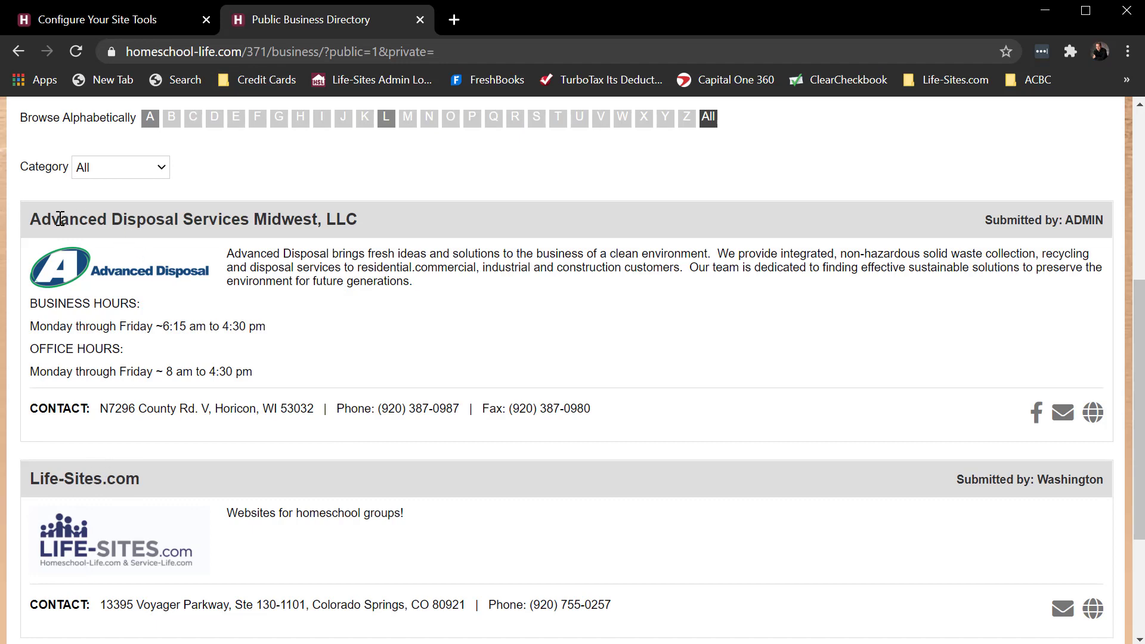
- Edit Life-Sites.com in the admin Business Directory, untick Public, and update the listing
click(115, 19)
click(146, 289)
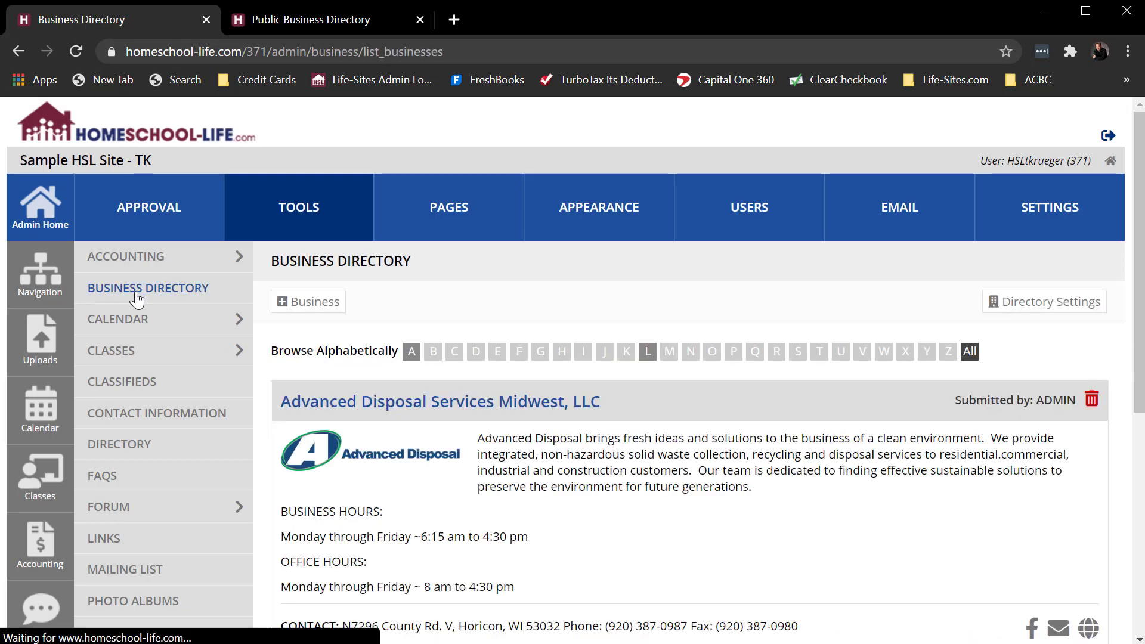
scroll(480, 494, down, 2)
scroll(480, 494, down, 2)
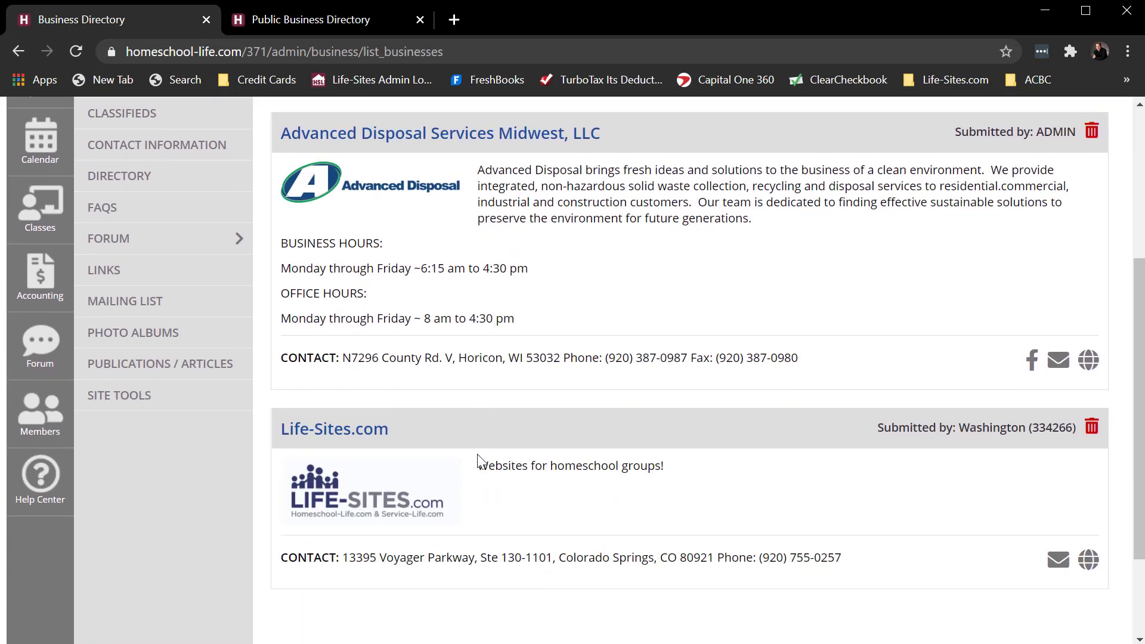
click(340, 440)
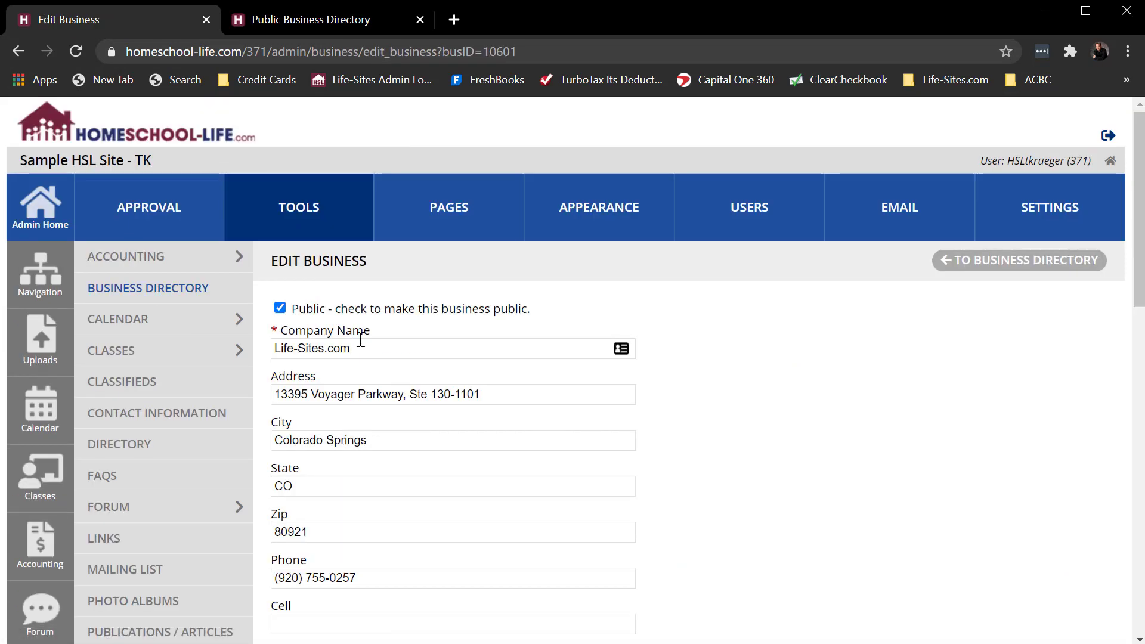
click(281, 309)
scroll(984, 429, down, 15)
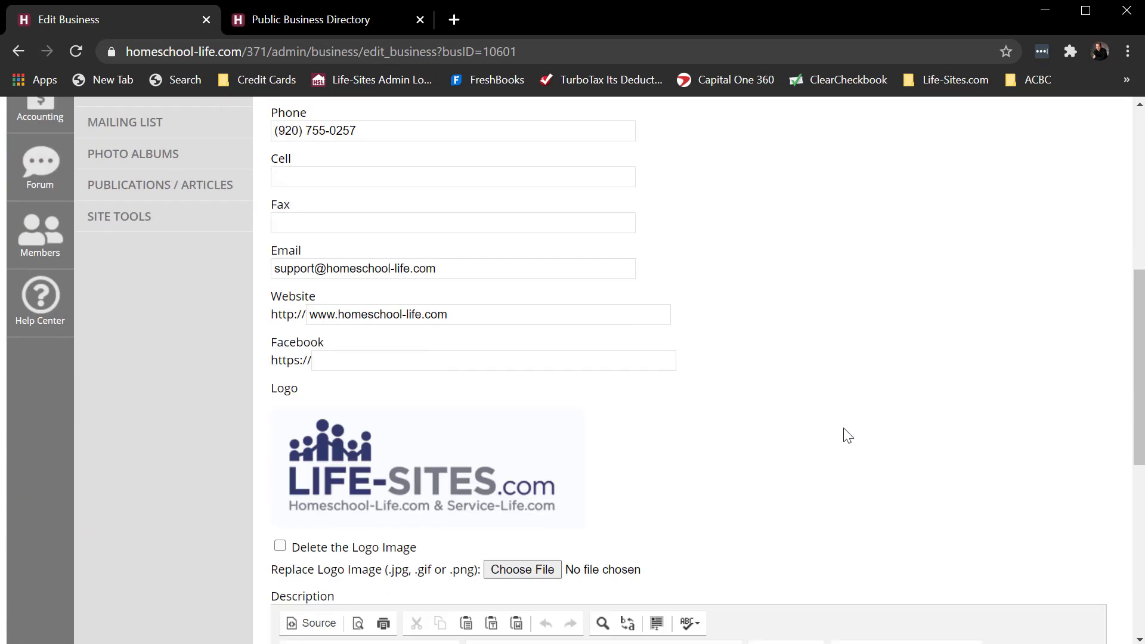
click(335, 568)
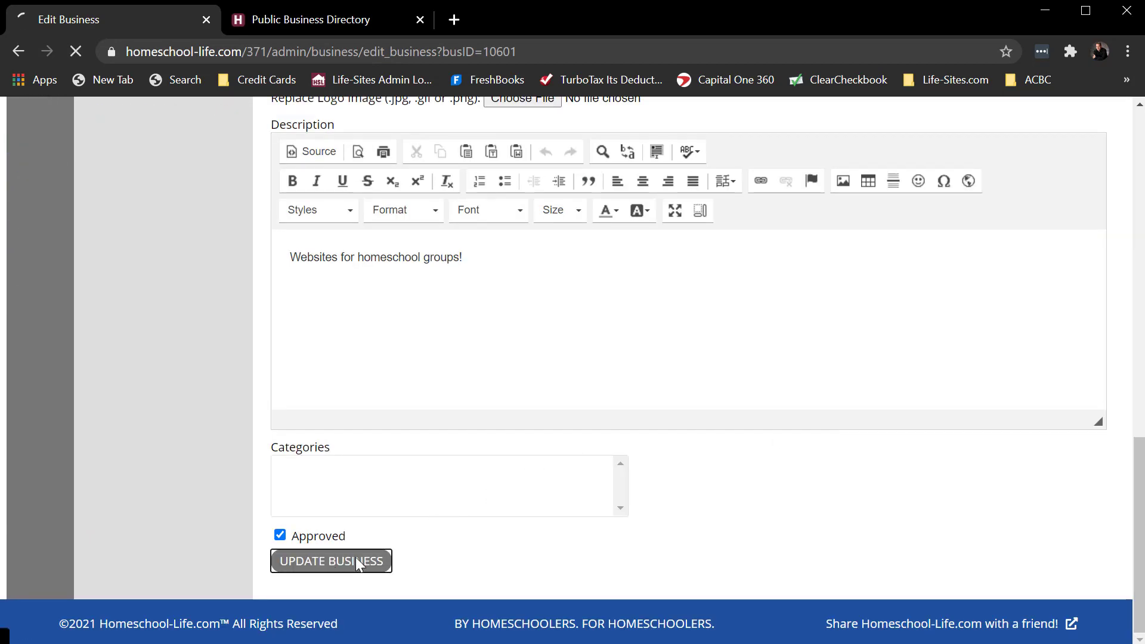
click(296, 22)
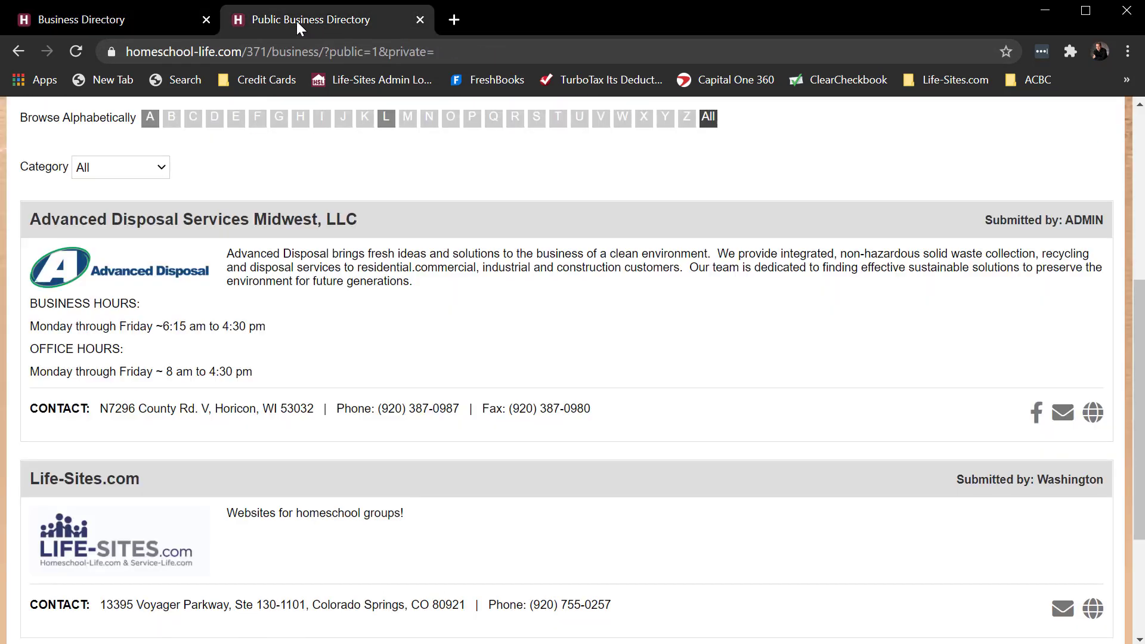
- Reload the public directory and confirm only Advanced Disposal Services Midwest, LLC remains
click(77, 50)
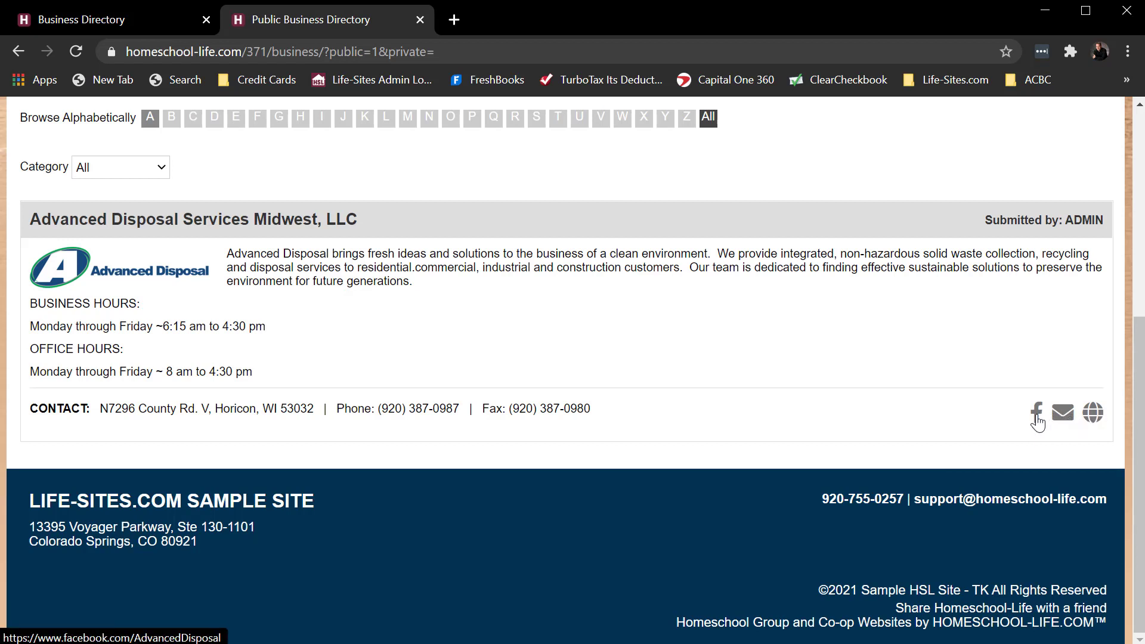
scroll(644, 330, up, 3)
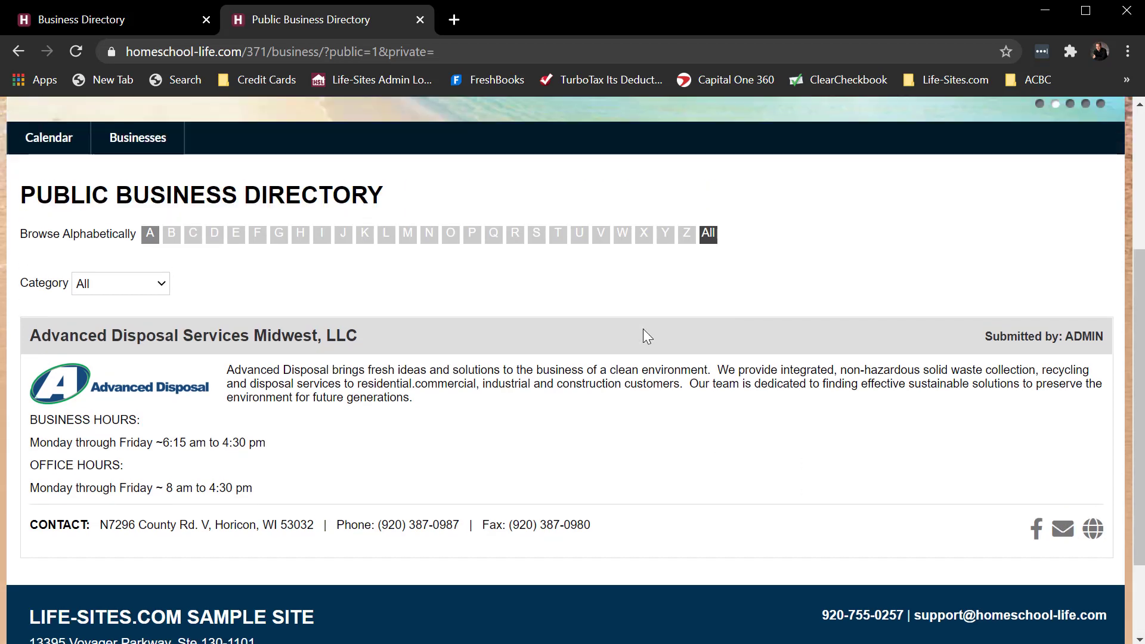
scroll(310, 171, up, 2)
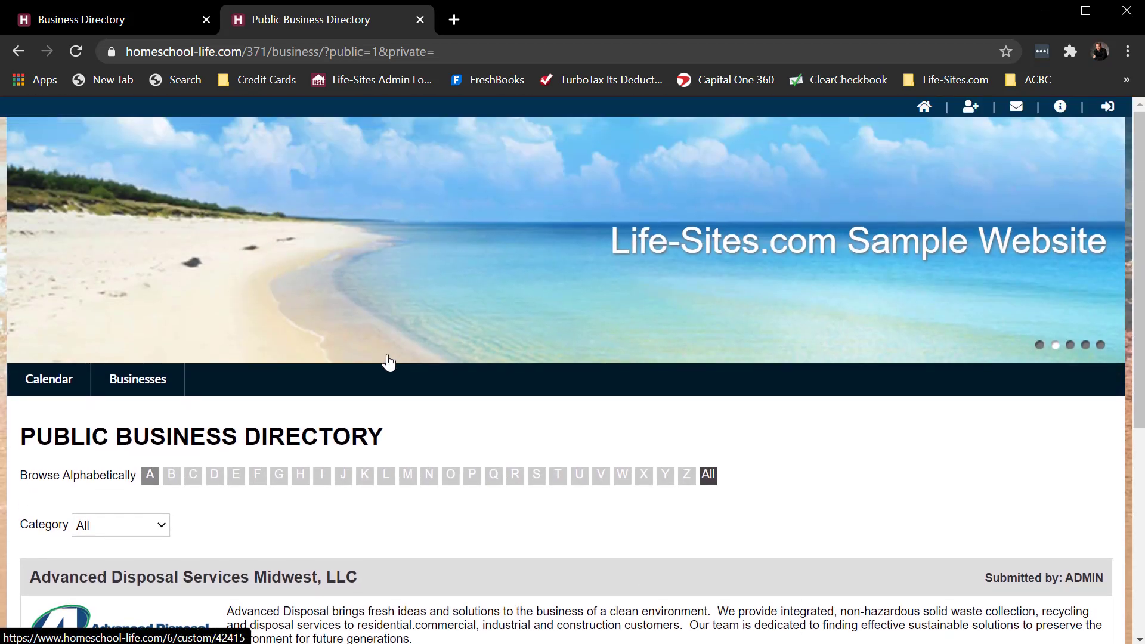
scroll(388, 366, down, 2)
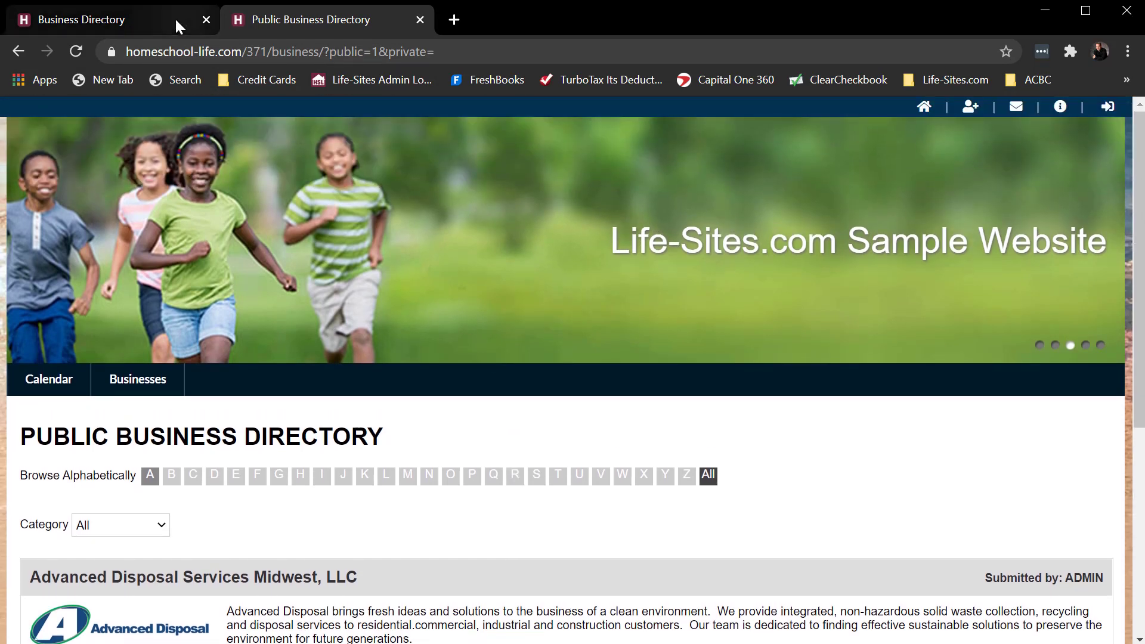
- In the Home Page Designer, add a content row below the welcome row and centre-align it
click(123, 20)
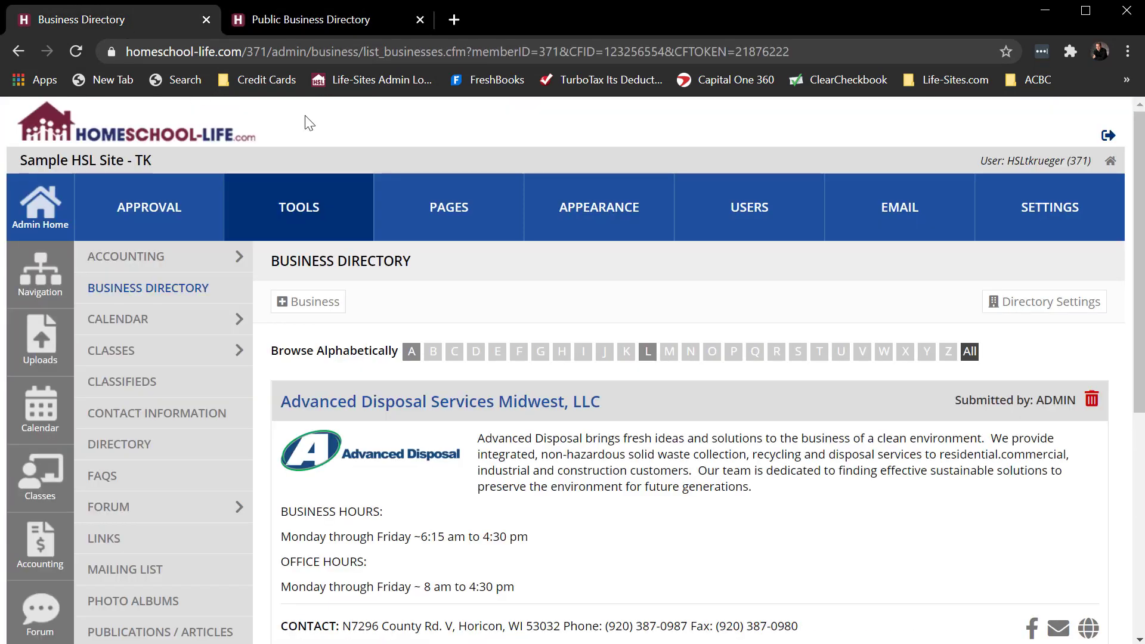
click(444, 210)
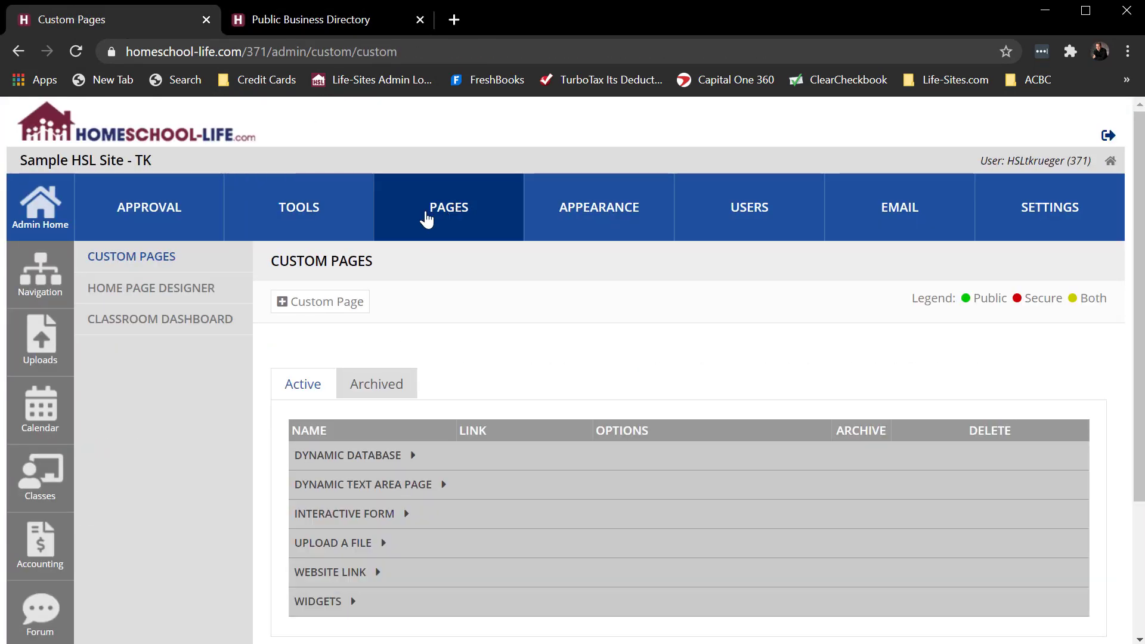
click(144, 290)
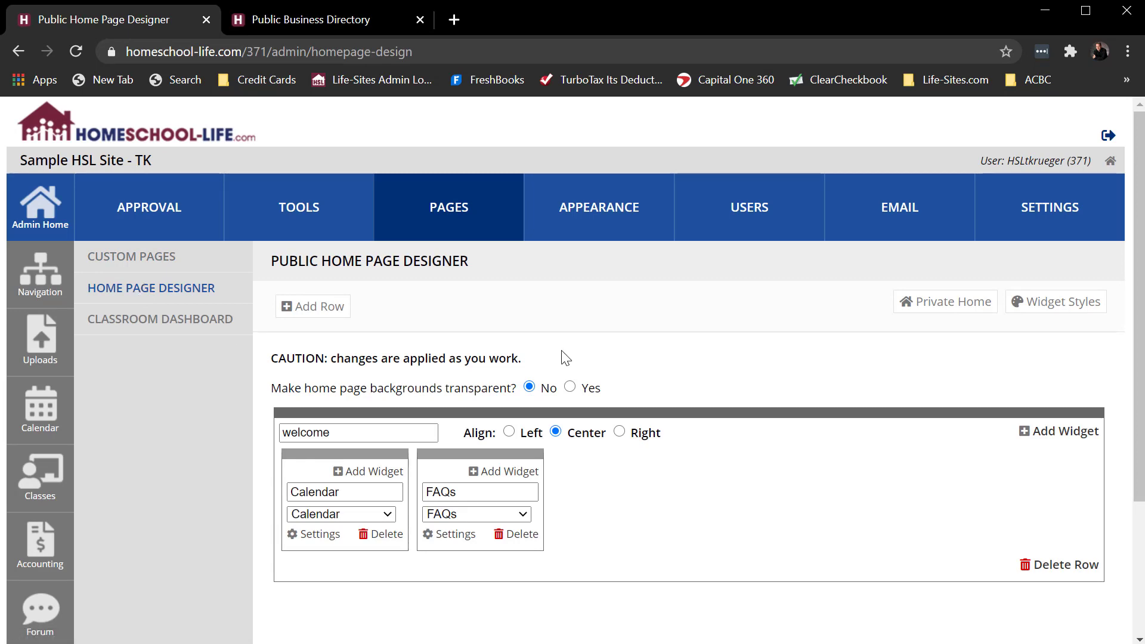
click(313, 306)
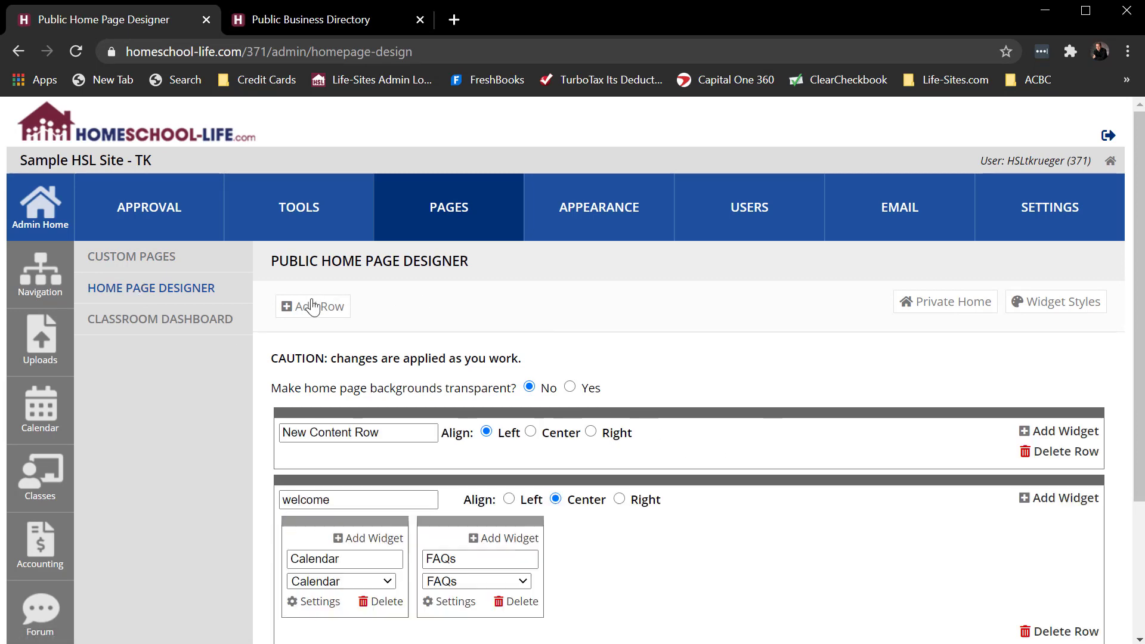
scroll(853, 377, down, 3)
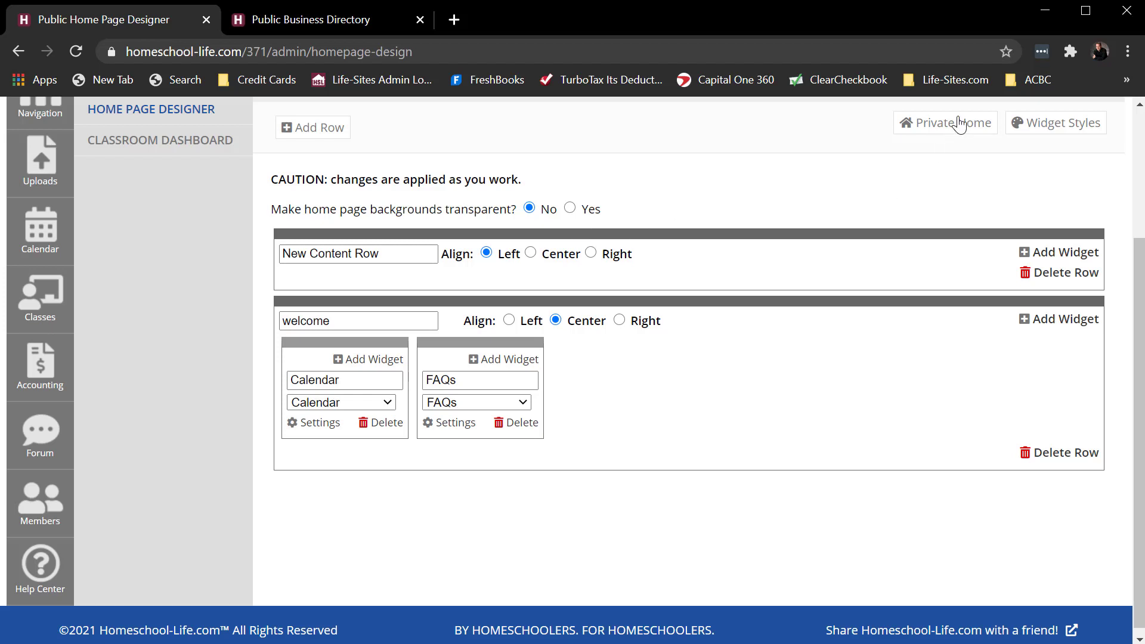
drag(536, 234, 534, 474)
click(531, 432)
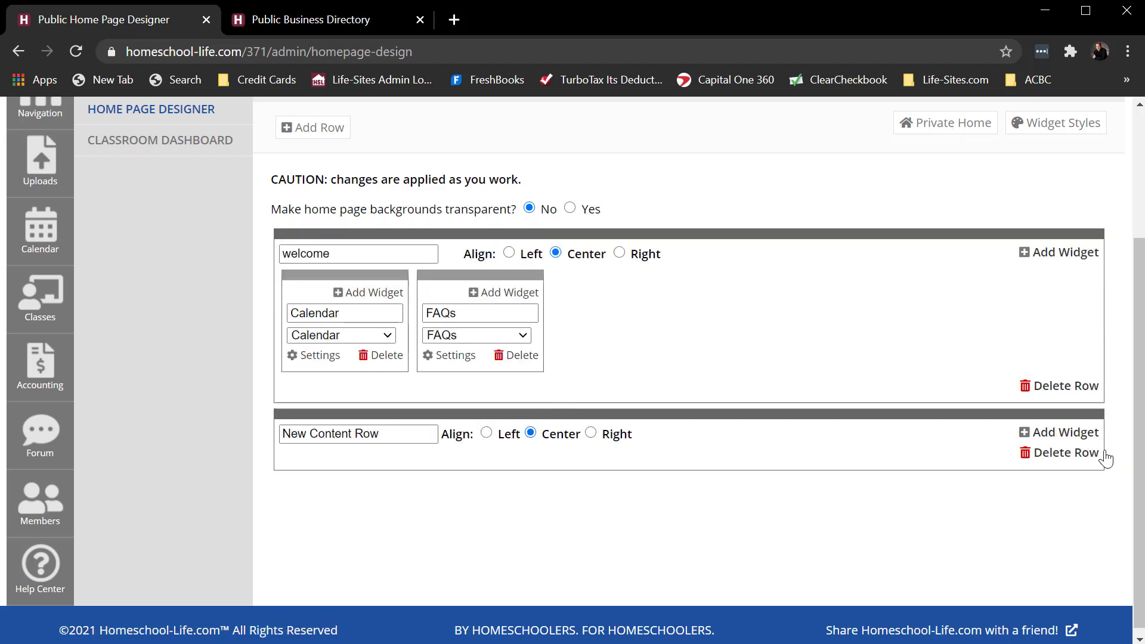
- Add a Business Directory widget to the new row and name it 'Family Businesses'
click(1065, 432)
click(331, 516)
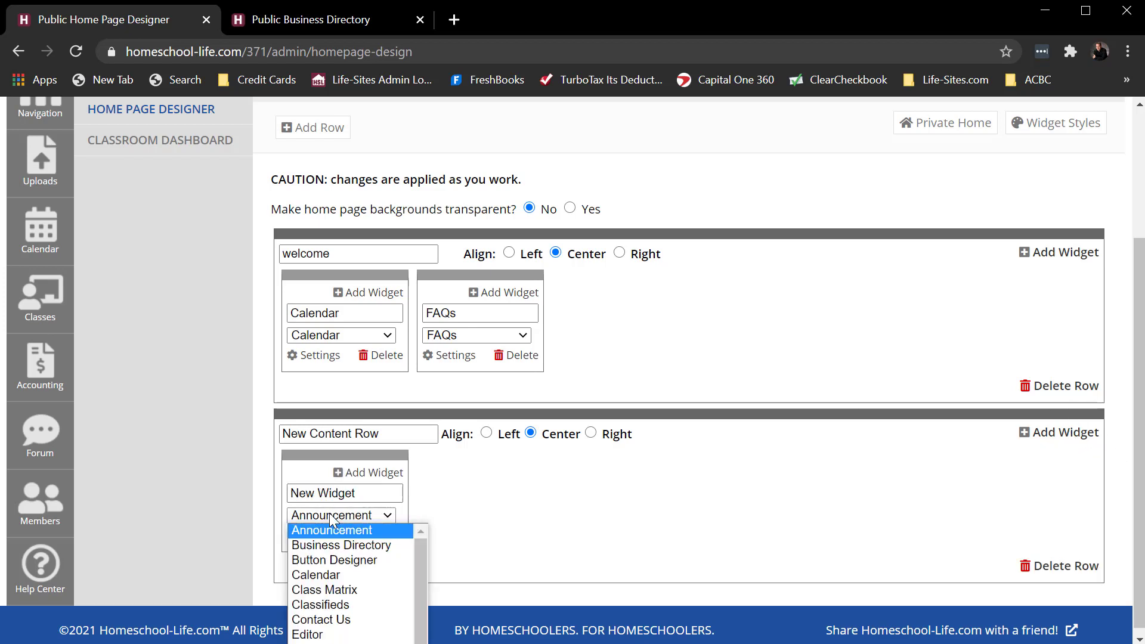
click(335, 545)
triple_click(328, 492)
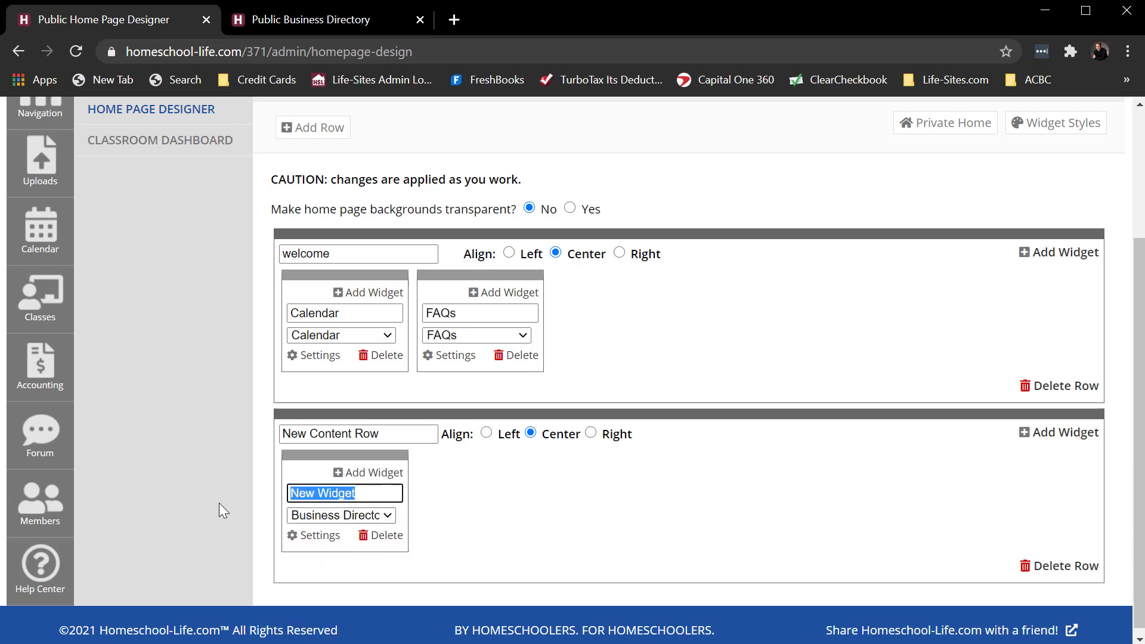
text(Family Bu)
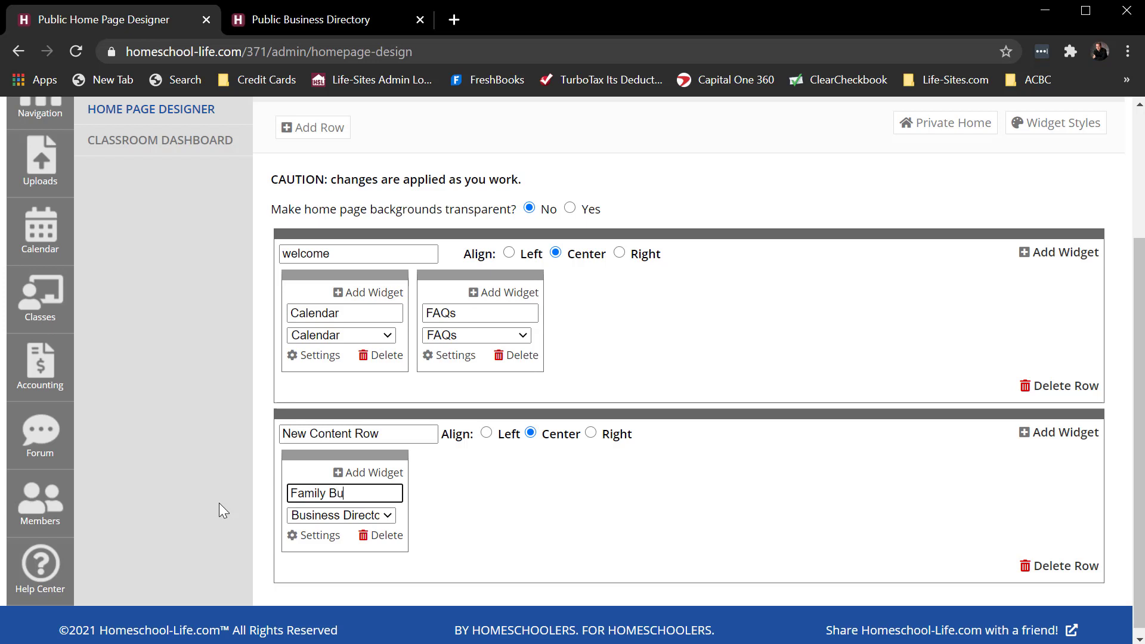
text(sinesses)
- On the public home page, expand and collapse the Family Businesses widget, then open the Advanced Disposal Services Midwest, LLC listing
click(363, 24)
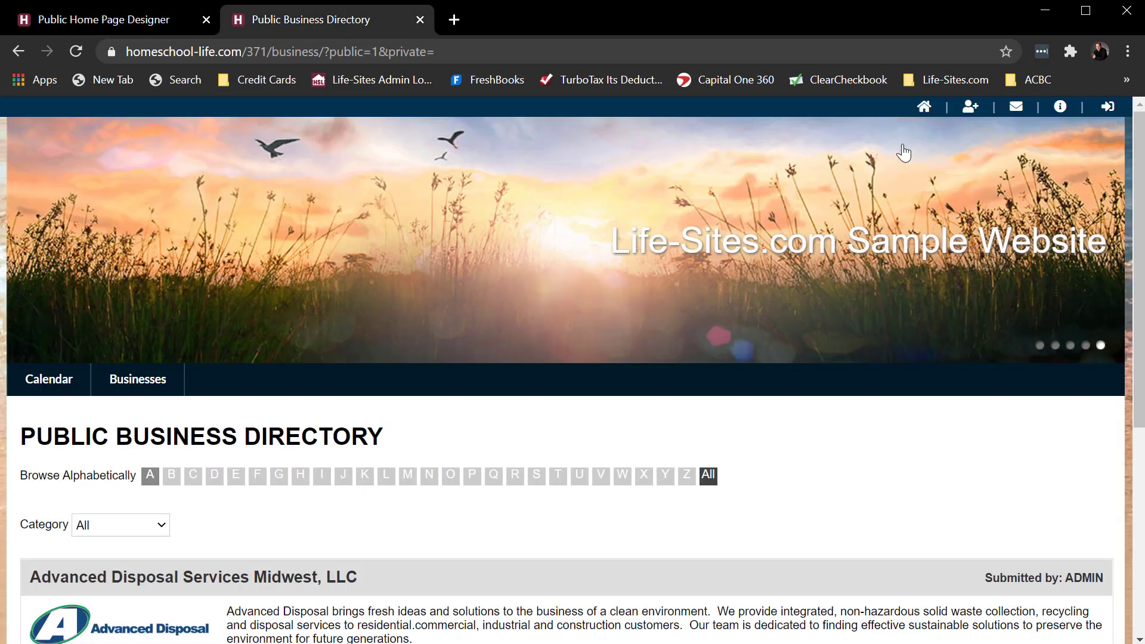
click(924, 108)
scroll(894, 481, down, 5)
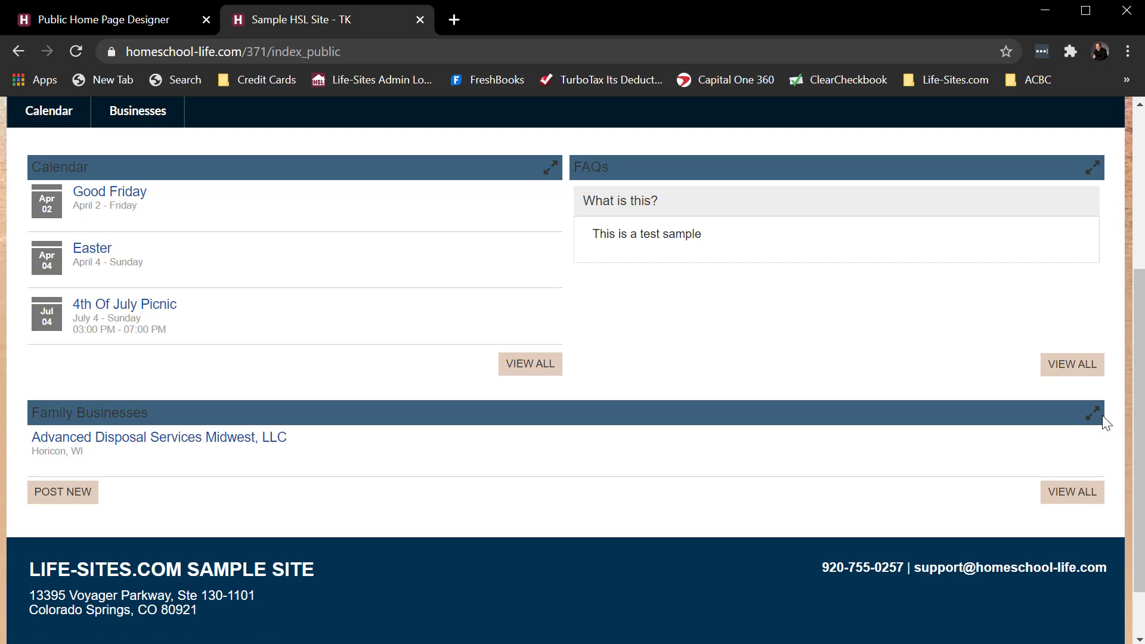
click(1093, 415)
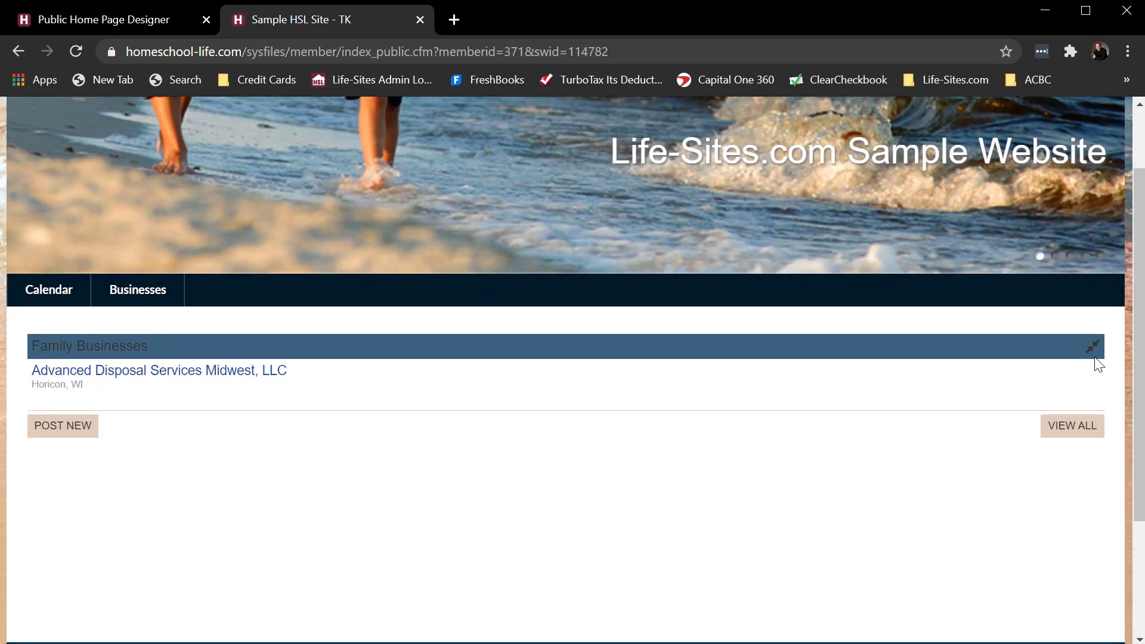
click(1093, 346)
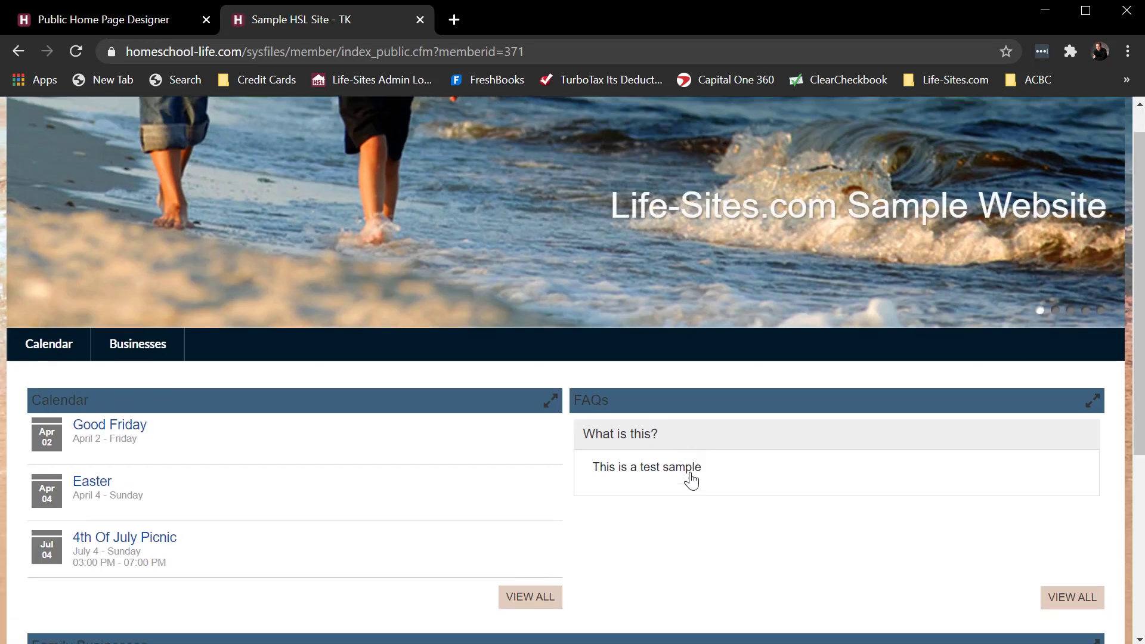
scroll(251, 405, down, 5)
click(128, 369)
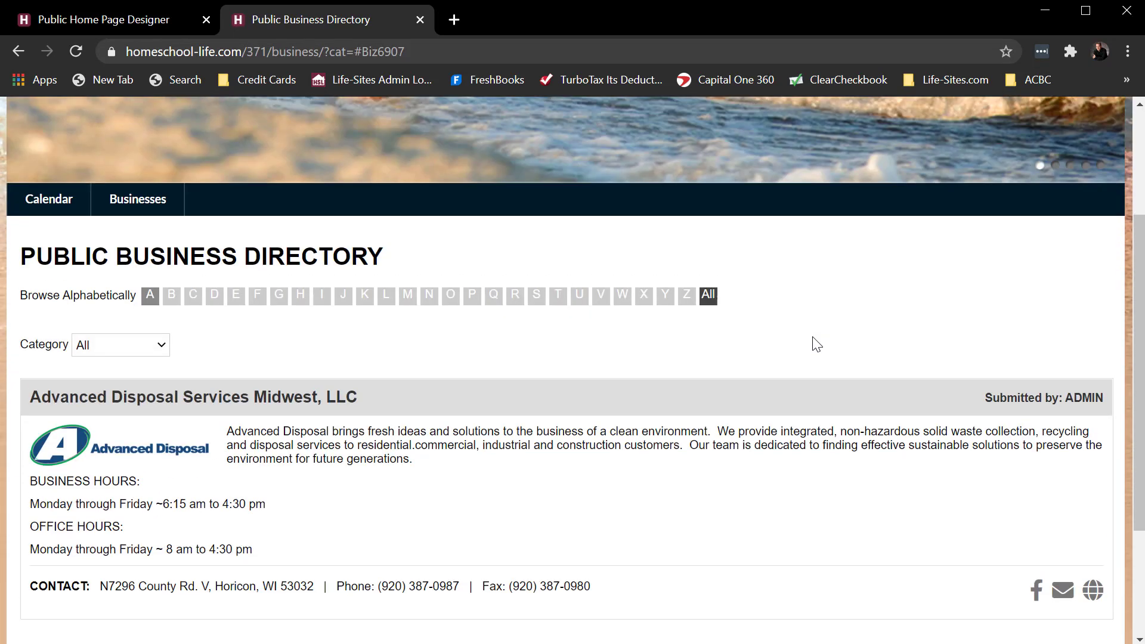
- Go back to the home page designer and on to the admin home page
scroll(820, 342, up, 5)
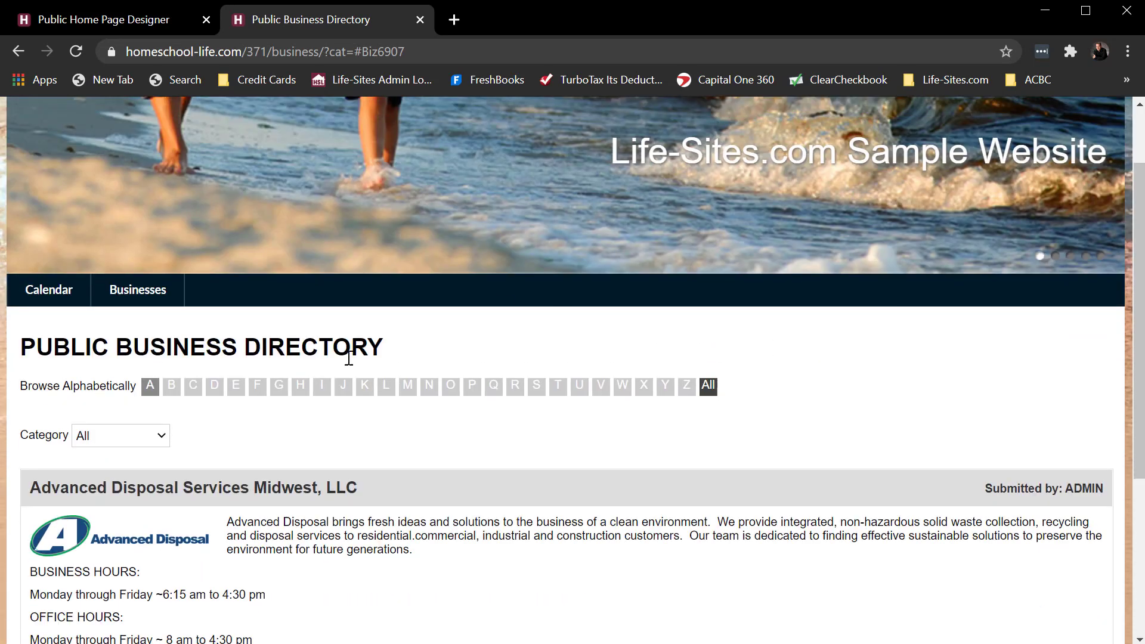
click(88, 19)
scroll(197, 251, up, 3)
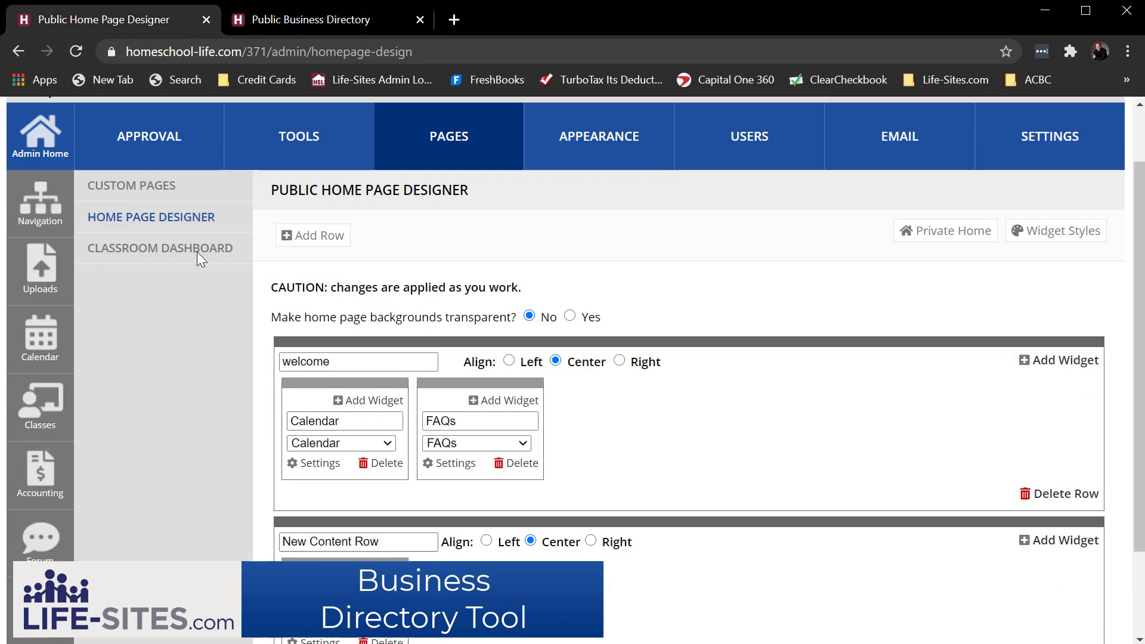
click(12, 200)
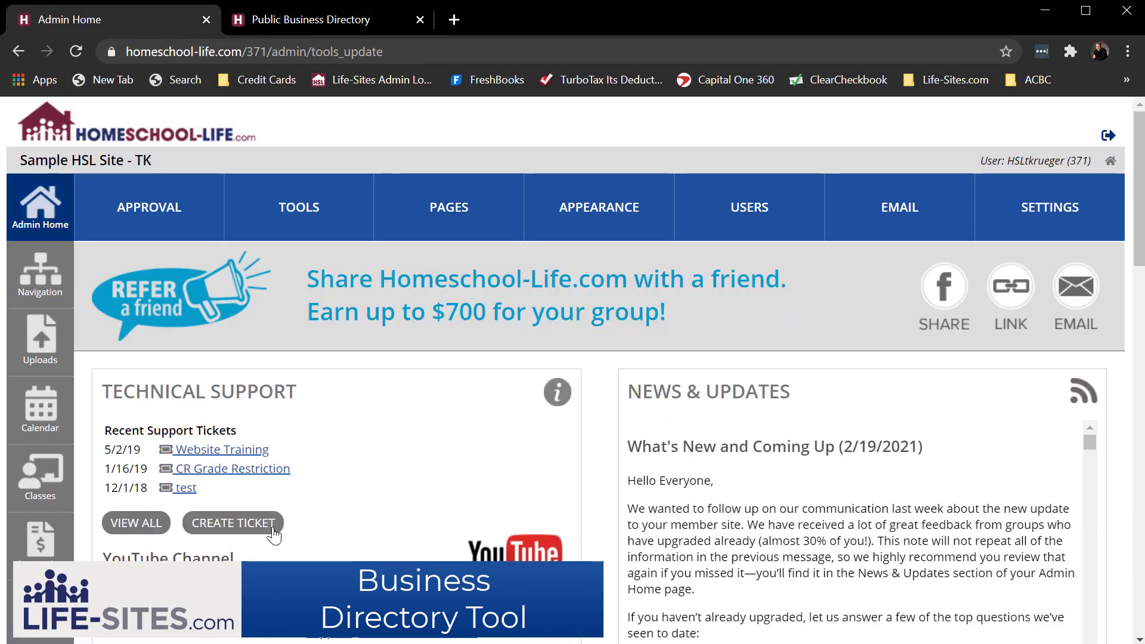